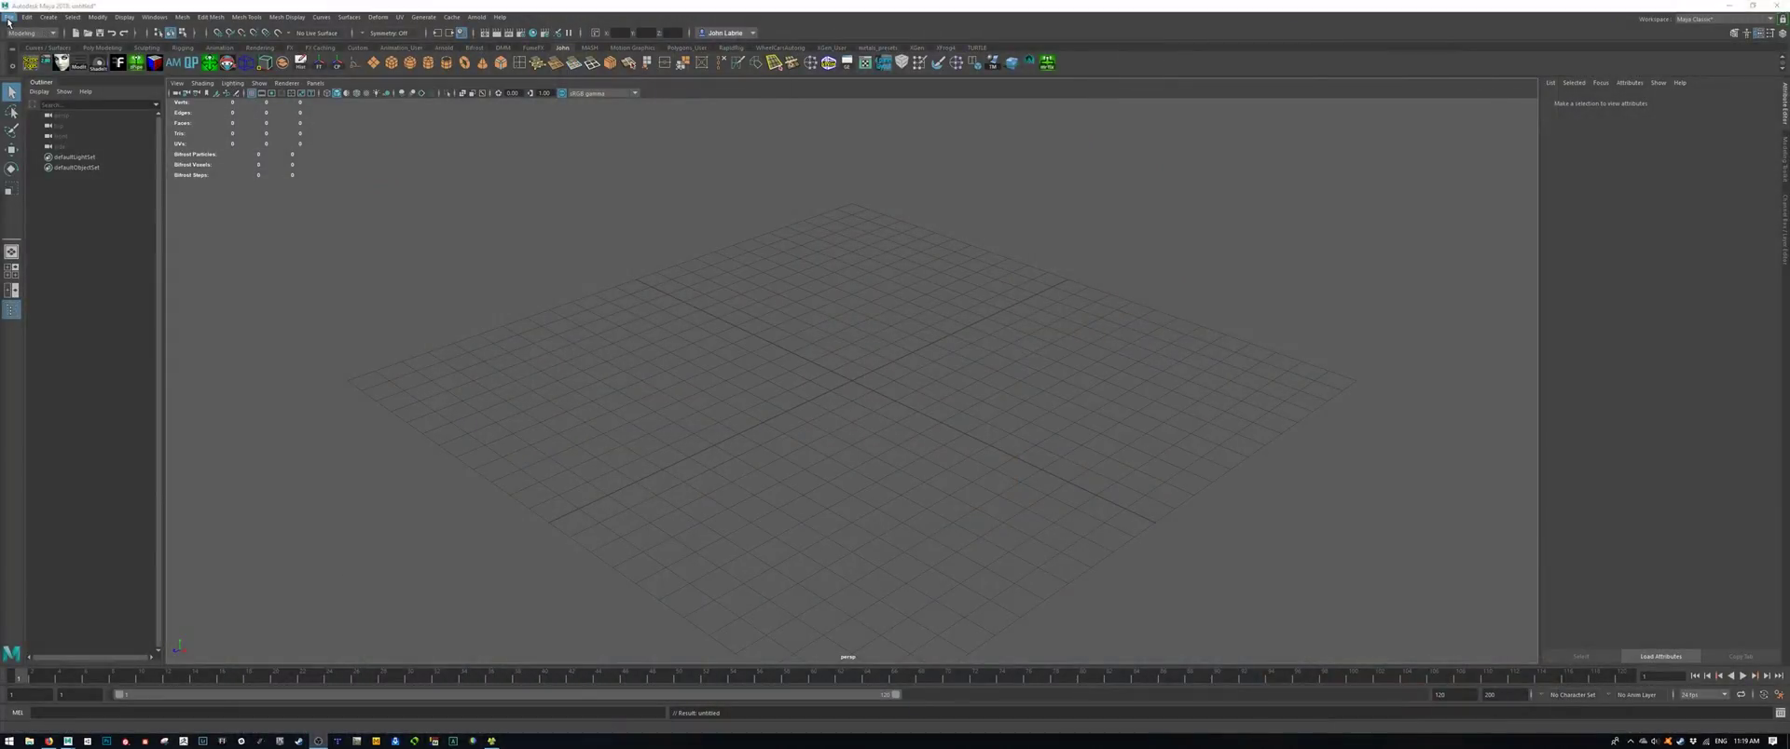
Step: Open Bat_model.ma from the scenes folder, after briefly looking in Progressive Saves
{"action": "left_click", "coordinate": [9, 17]}
{"action": "left_click", "coordinate": [35, 50]}
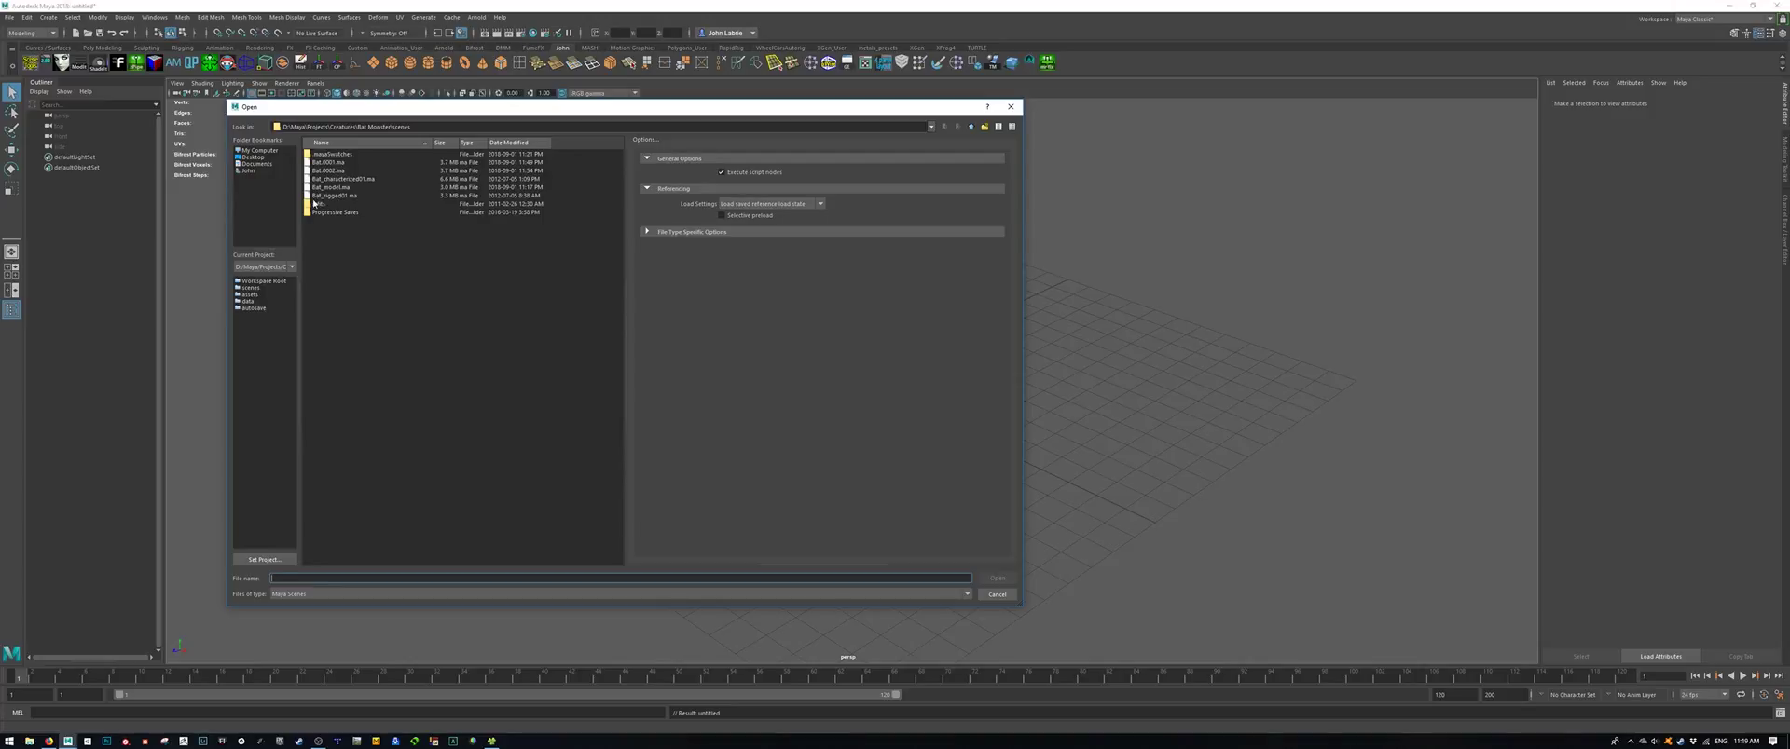
{"action": "double_click", "coordinate": [311, 211]}
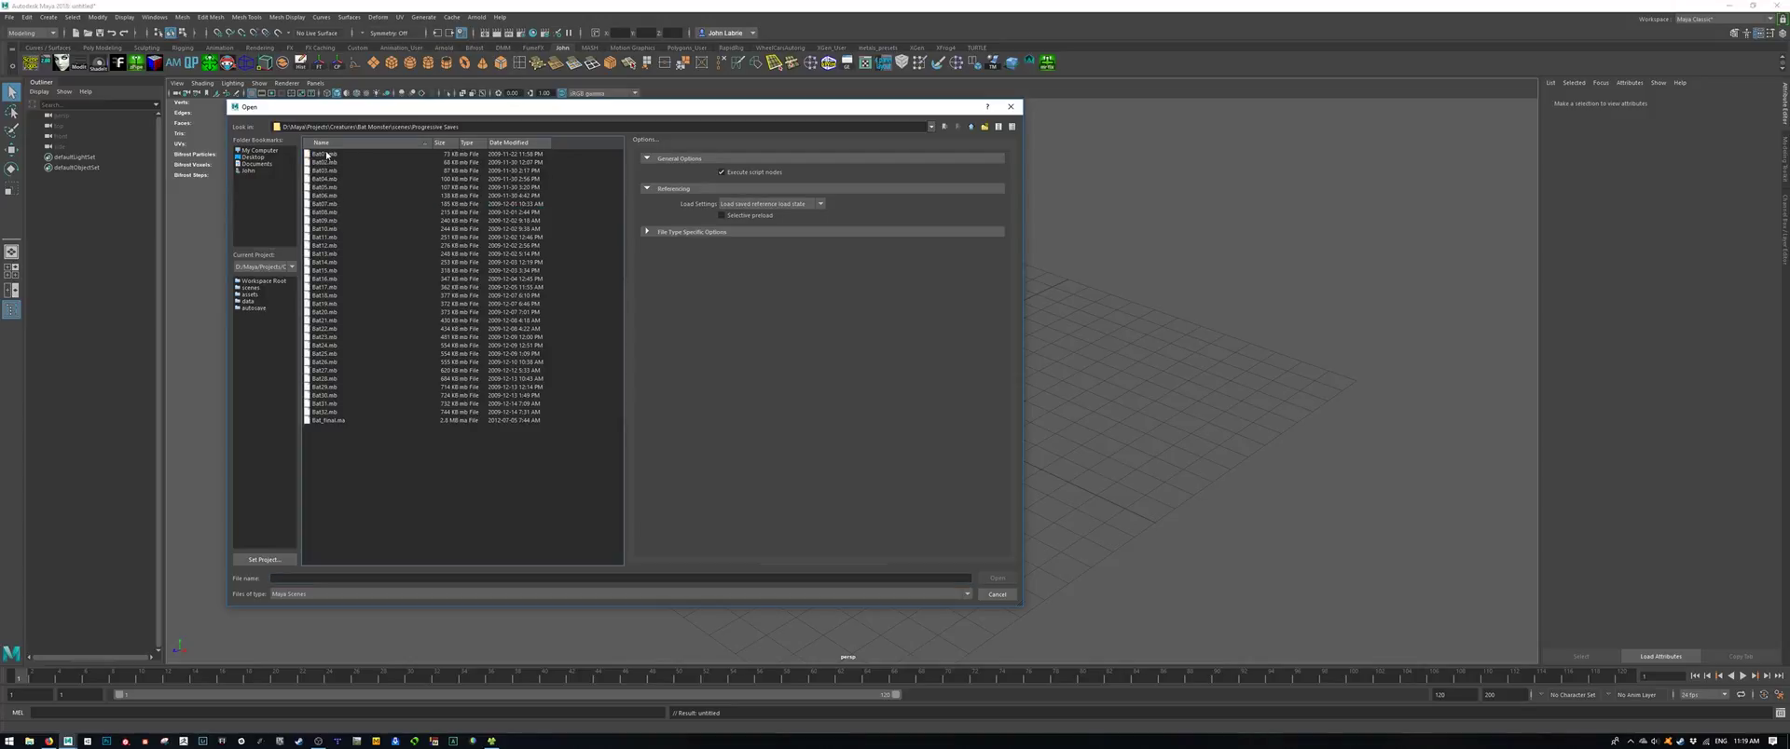
{"action": "left_click", "coordinate": [326, 154]}
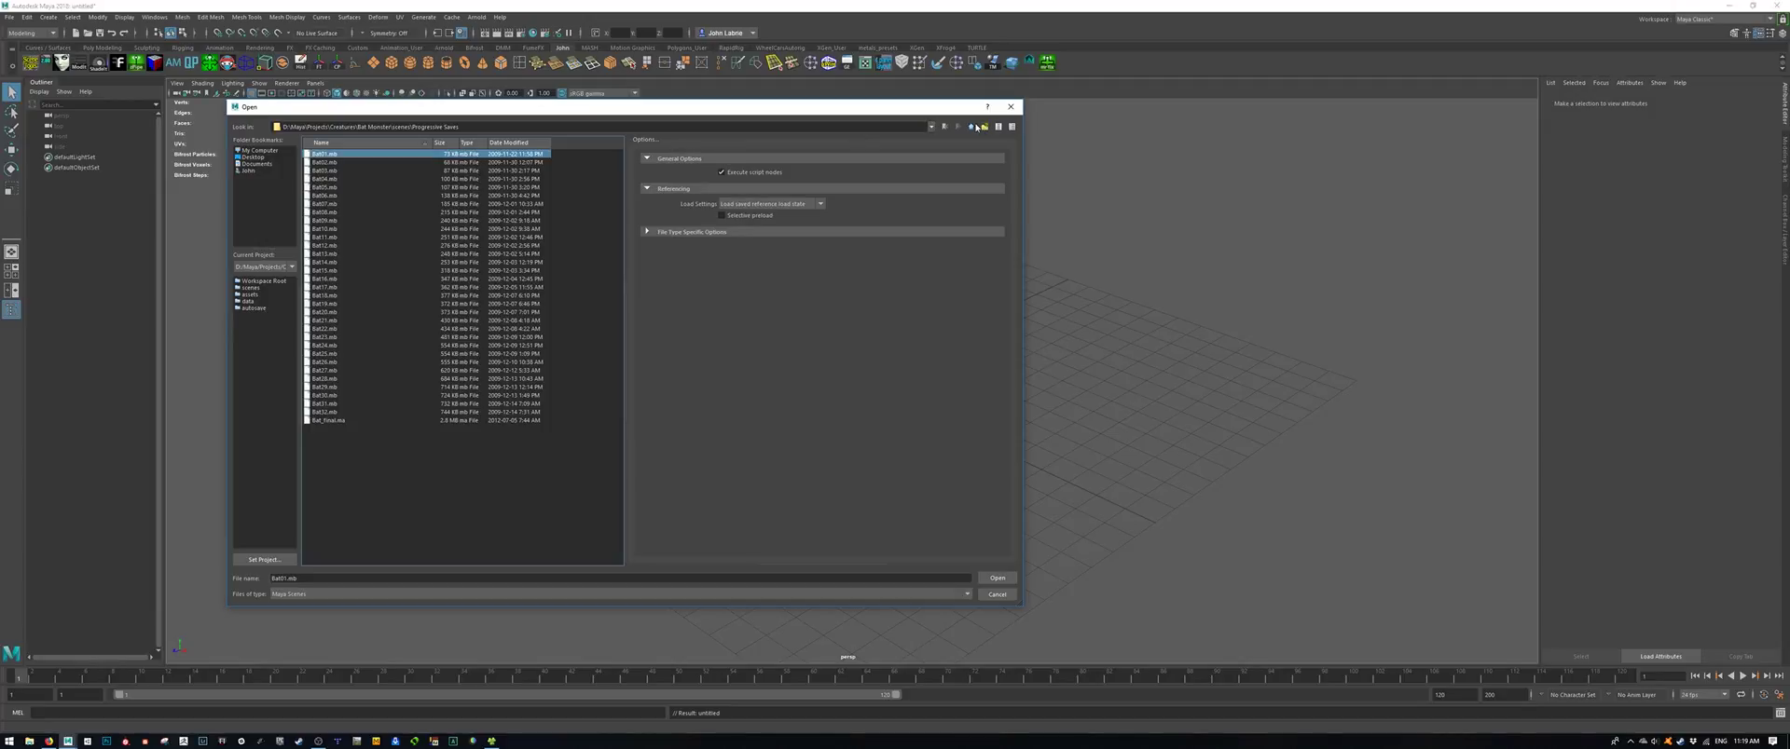
{"action": "left_click", "coordinate": [972, 127]}
{"action": "left_click", "coordinate": [351, 189]}
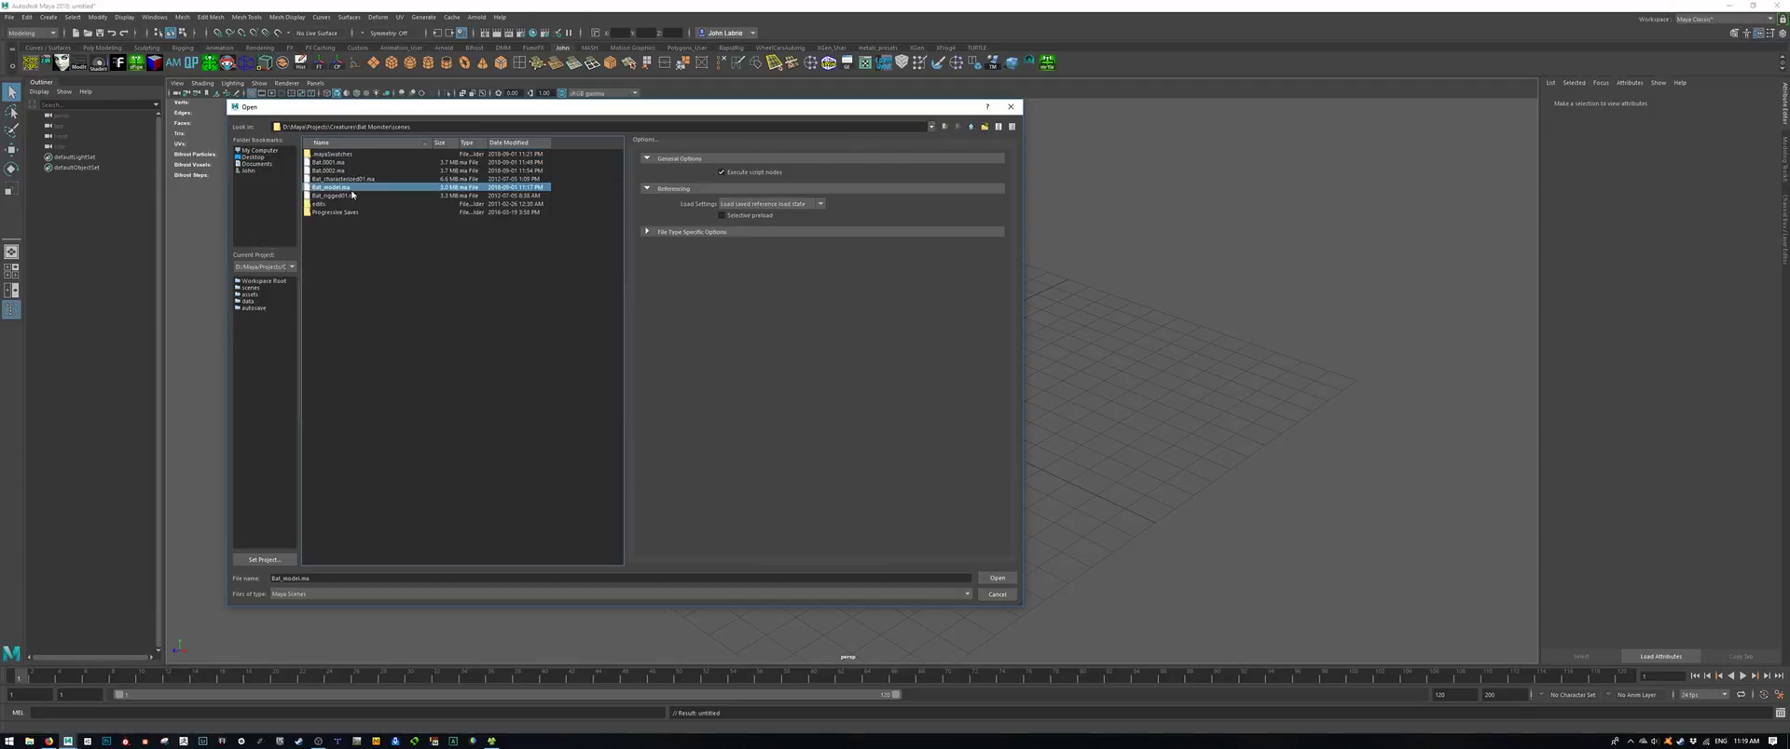
{"action": "left_click", "coordinate": [993, 578]}
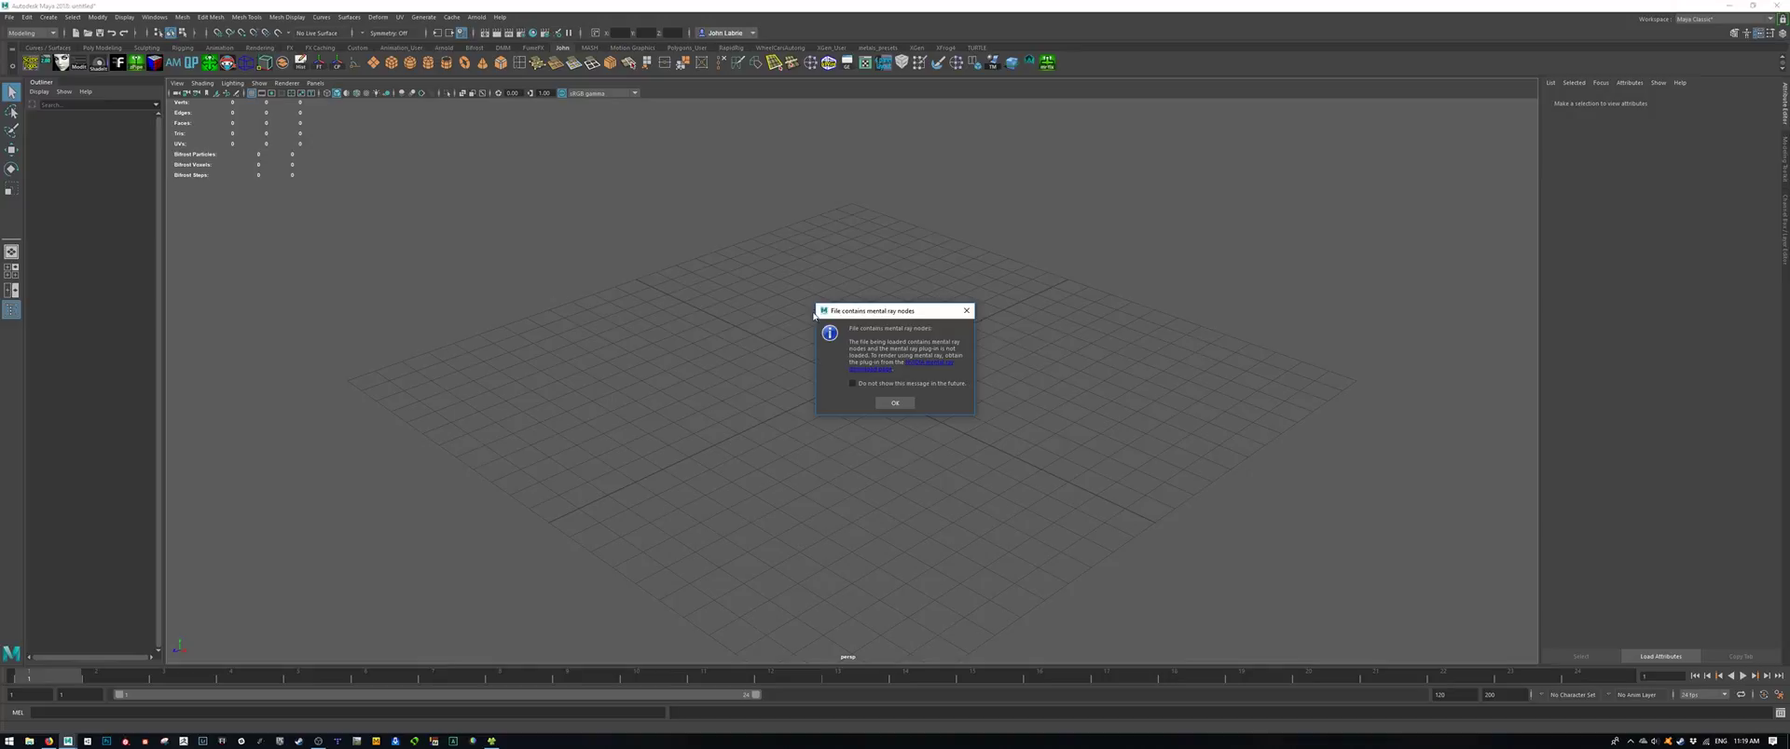
Step: Accept the mental ray nodes warning and expand GRP_Bat_Monster in the Outliner
{"action": "left_click", "coordinate": [895, 404]}
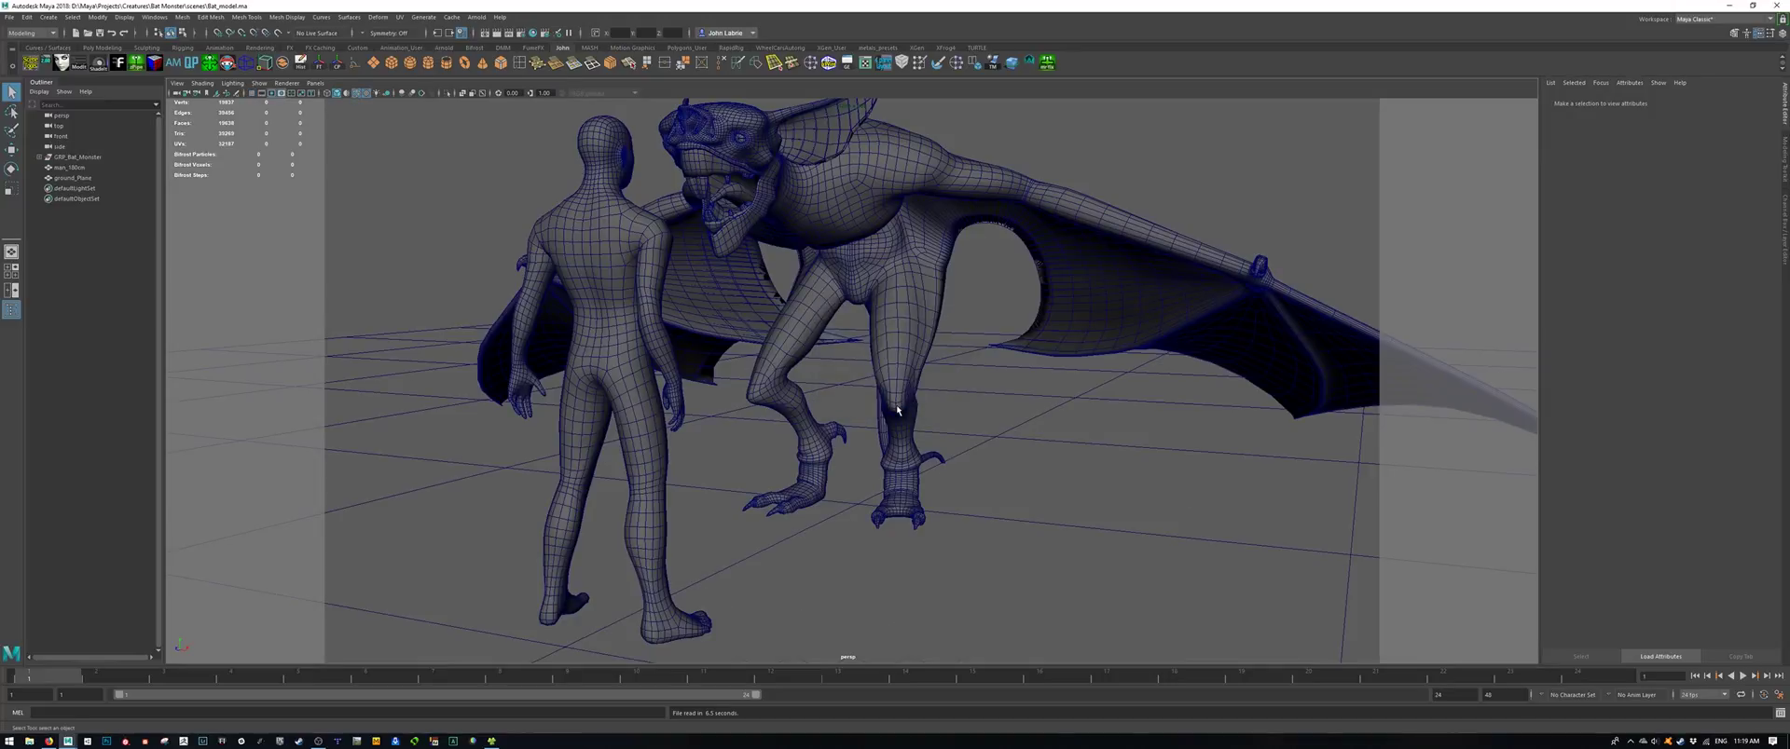
{"action": "left_click_drag", "start_coordinate": [847, 414], "coordinate": [794, 459], "text": "alt"}
{"action": "scroll", "coordinate": [821, 503], "scroll_direction": "up", "scroll_amount": 4}
{"action": "scroll", "coordinate": [821, 503], "scroll_direction": "down", "scroll_amount": 5}
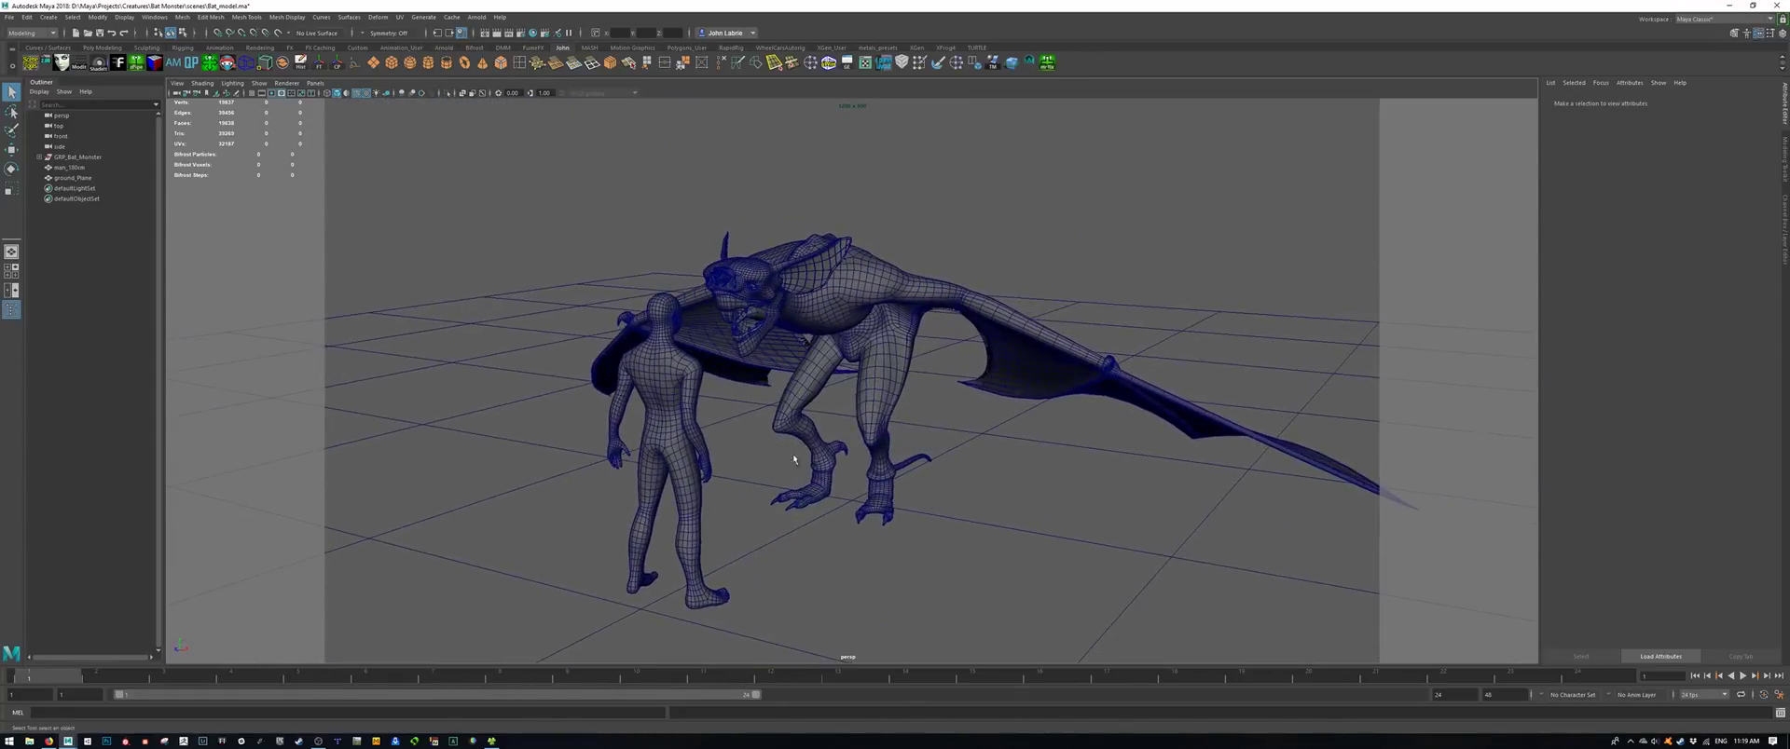
{"action": "left_click", "coordinate": [39, 156]}
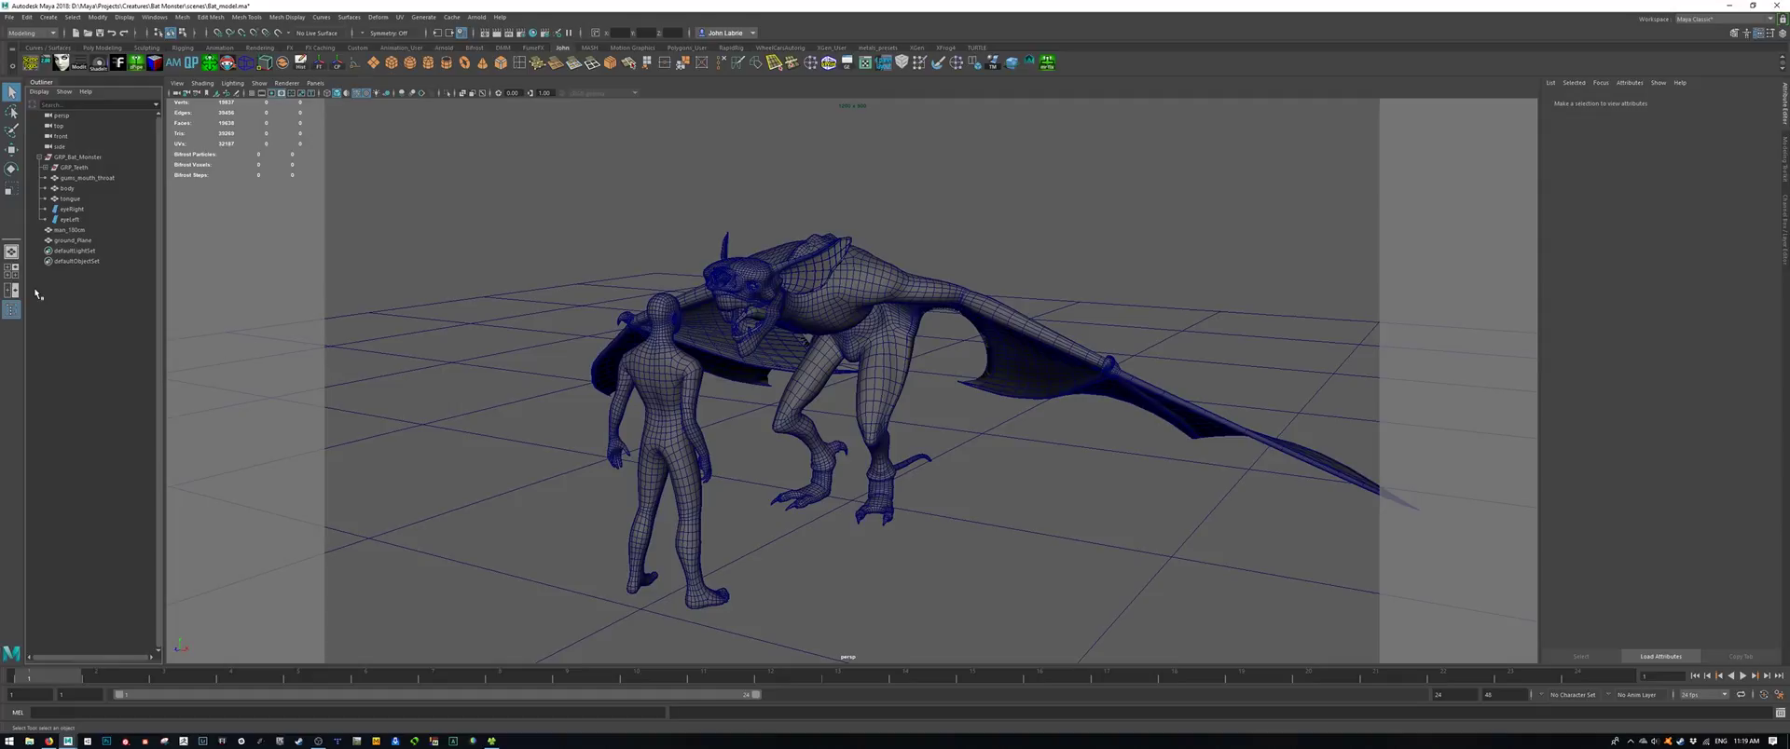
{"action": "left_click", "coordinate": [39, 92]}
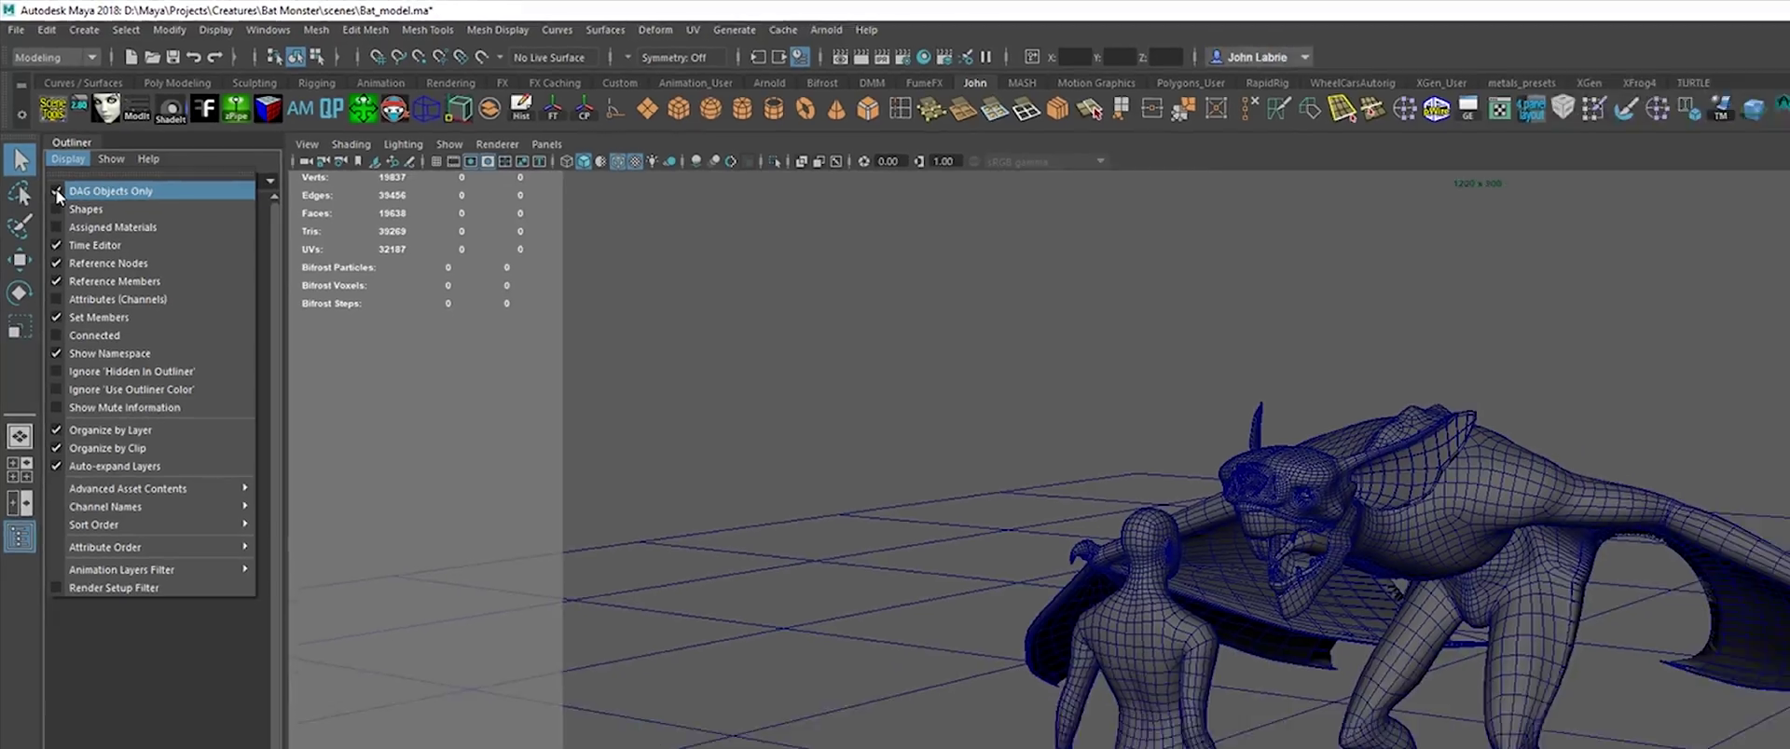
{"action": "left_click", "coordinate": [69, 223]}
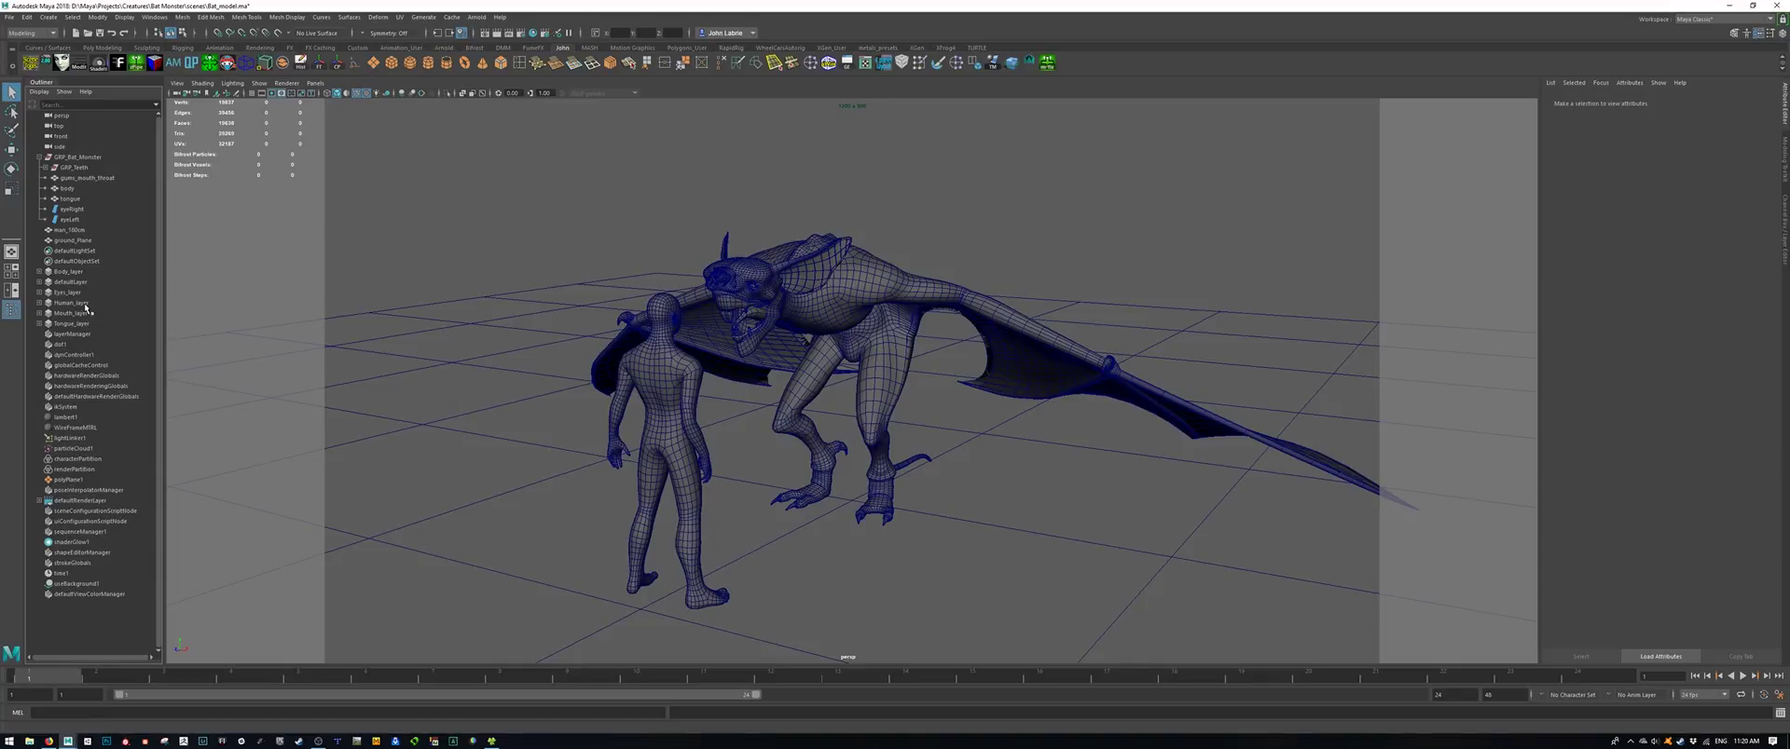
{"action": "left_click", "coordinate": [32, 93]}
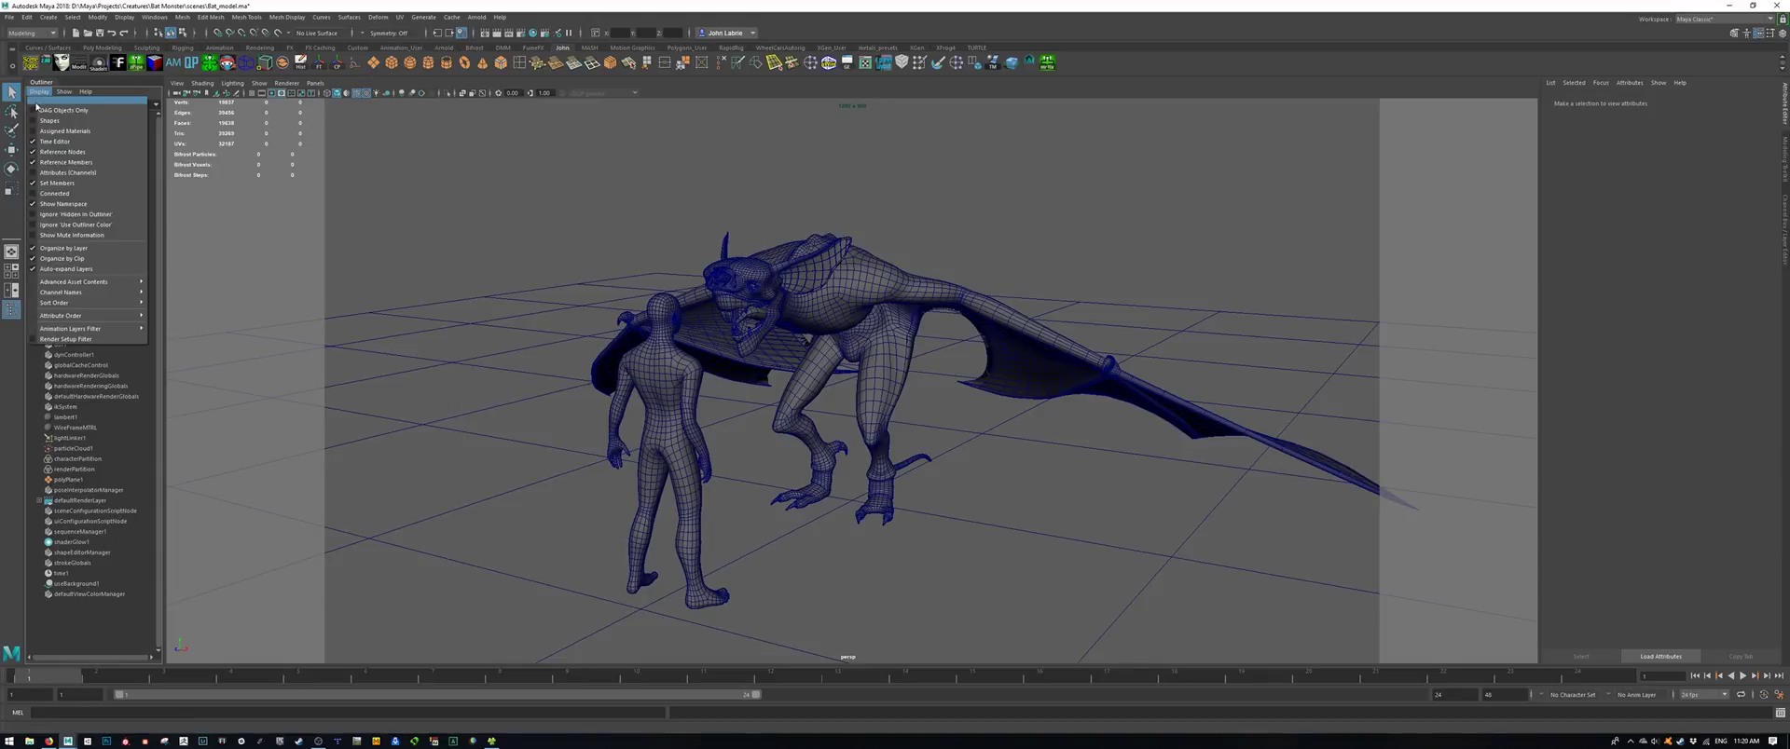
{"action": "left_click", "coordinate": [69, 224]}
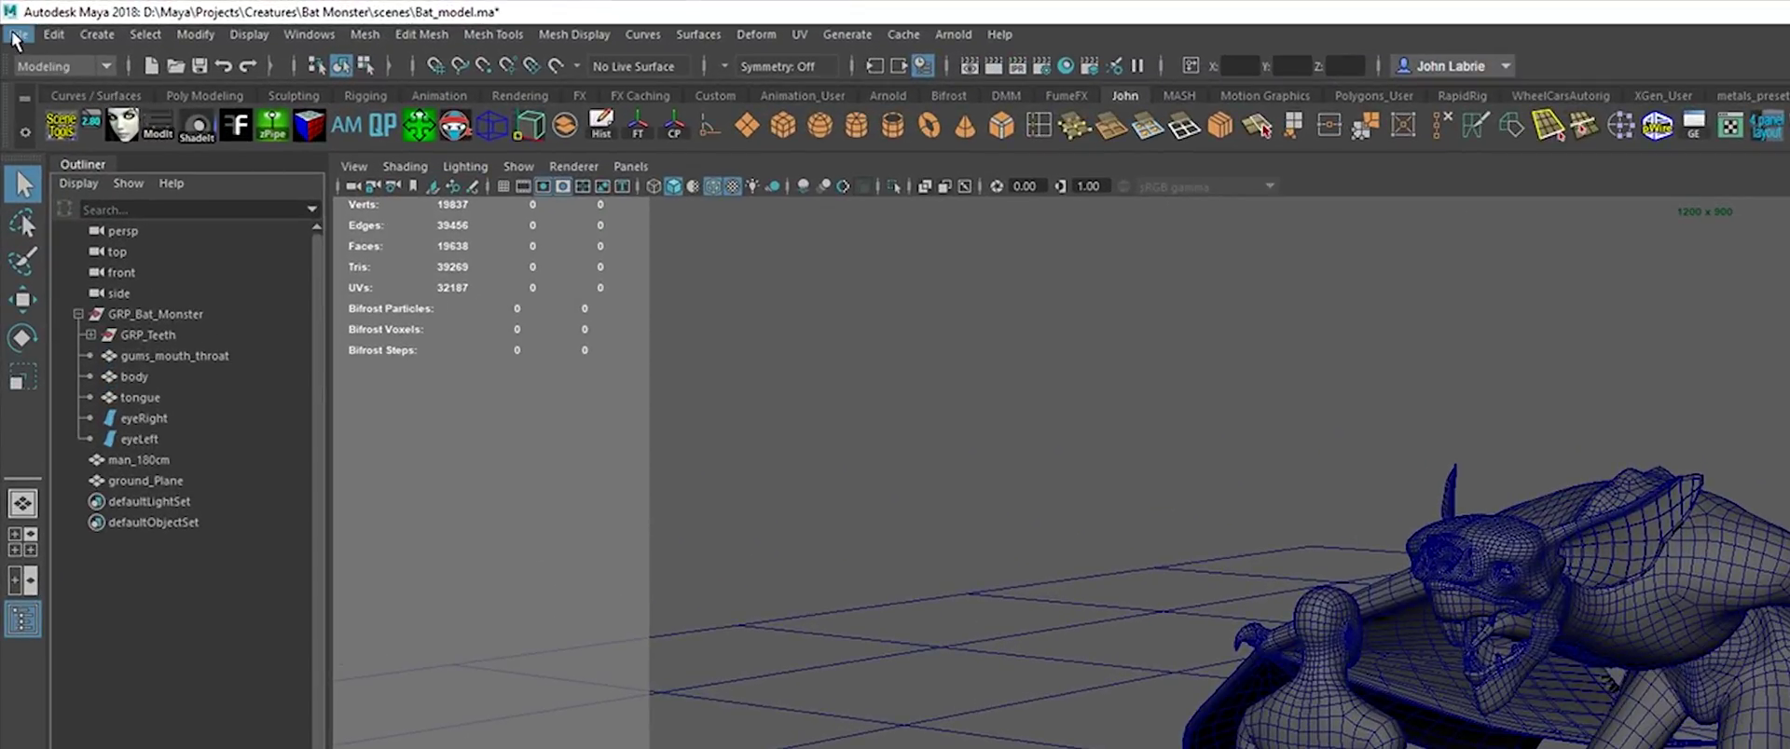
Step: Run Optimize Scene Size on Unknown nodes only, confirm it, and close the window
{"action": "left_click", "coordinate": [16, 37]}
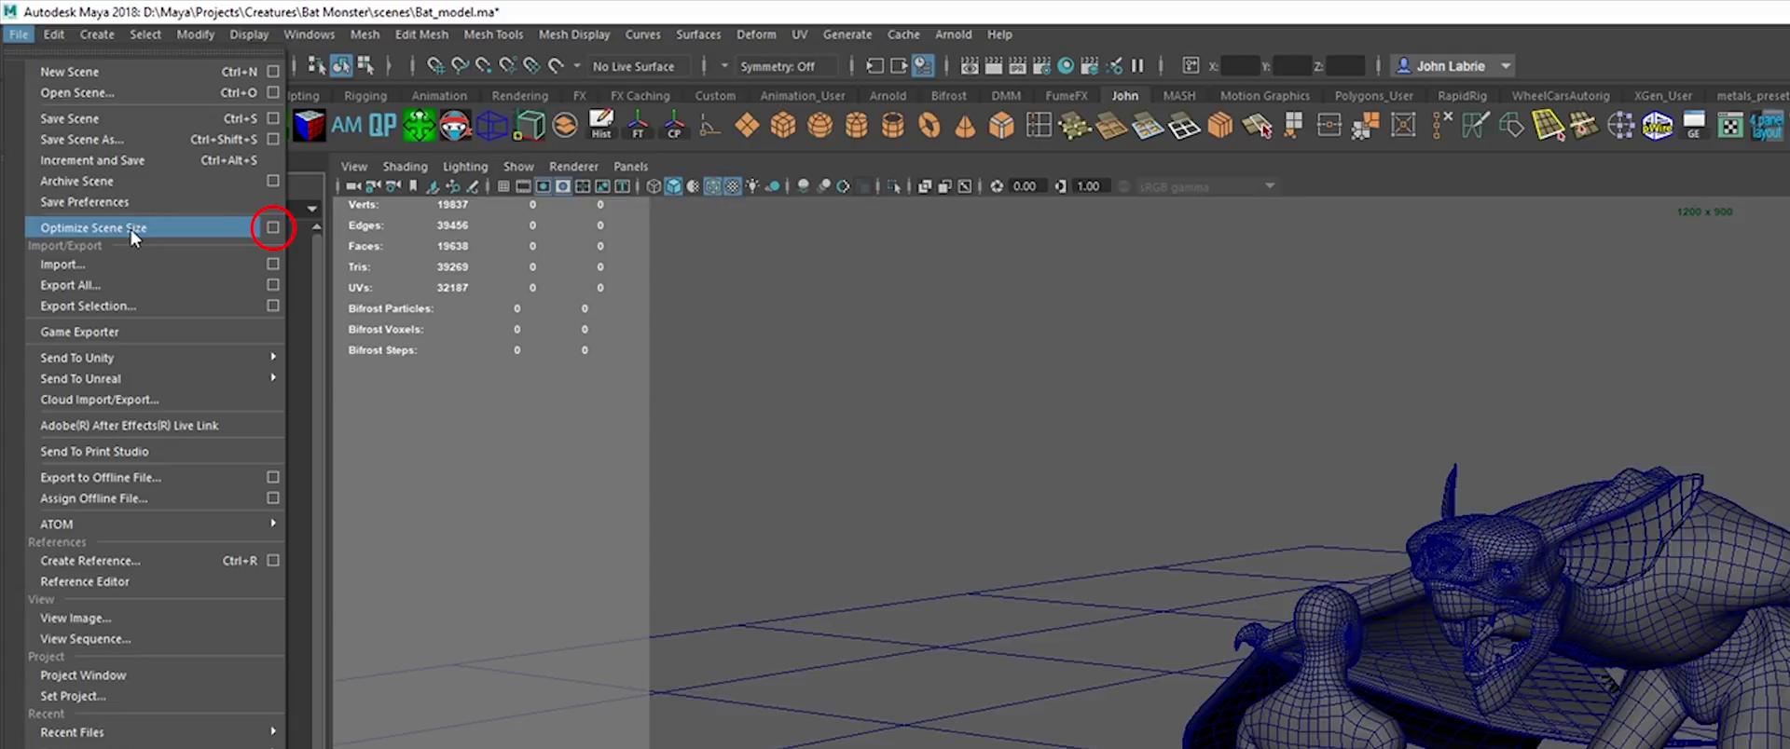
{"action": "left_click", "coordinate": [272, 227]}
{"action": "left_click_drag", "start_coordinate": [885, 428], "coordinate": [1114, 305]}
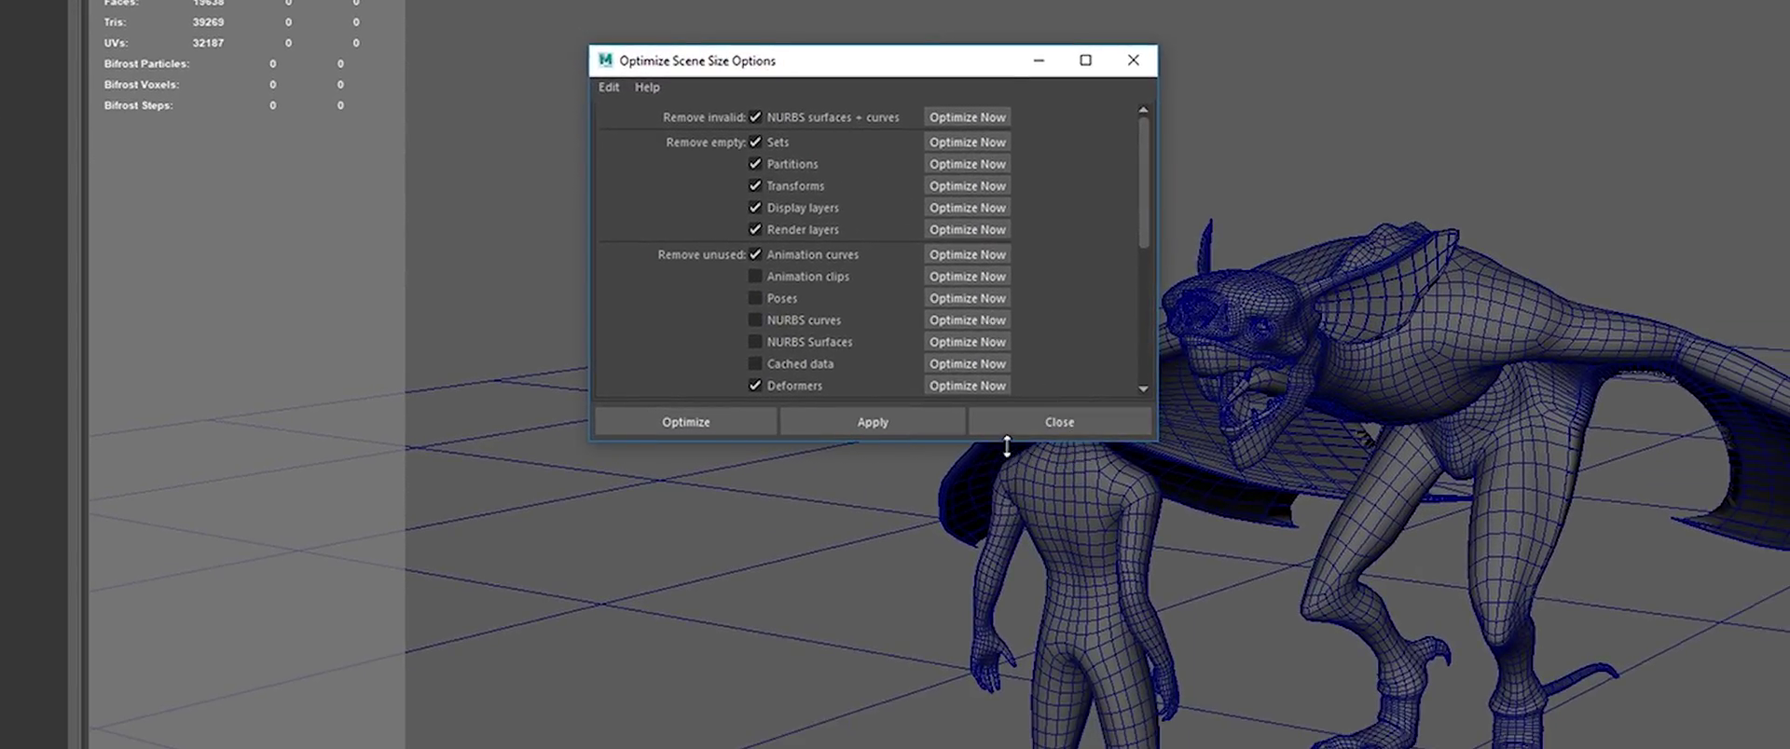
{"action": "left_click_drag", "start_coordinate": [1010, 441], "coordinate": [1010, 746]}
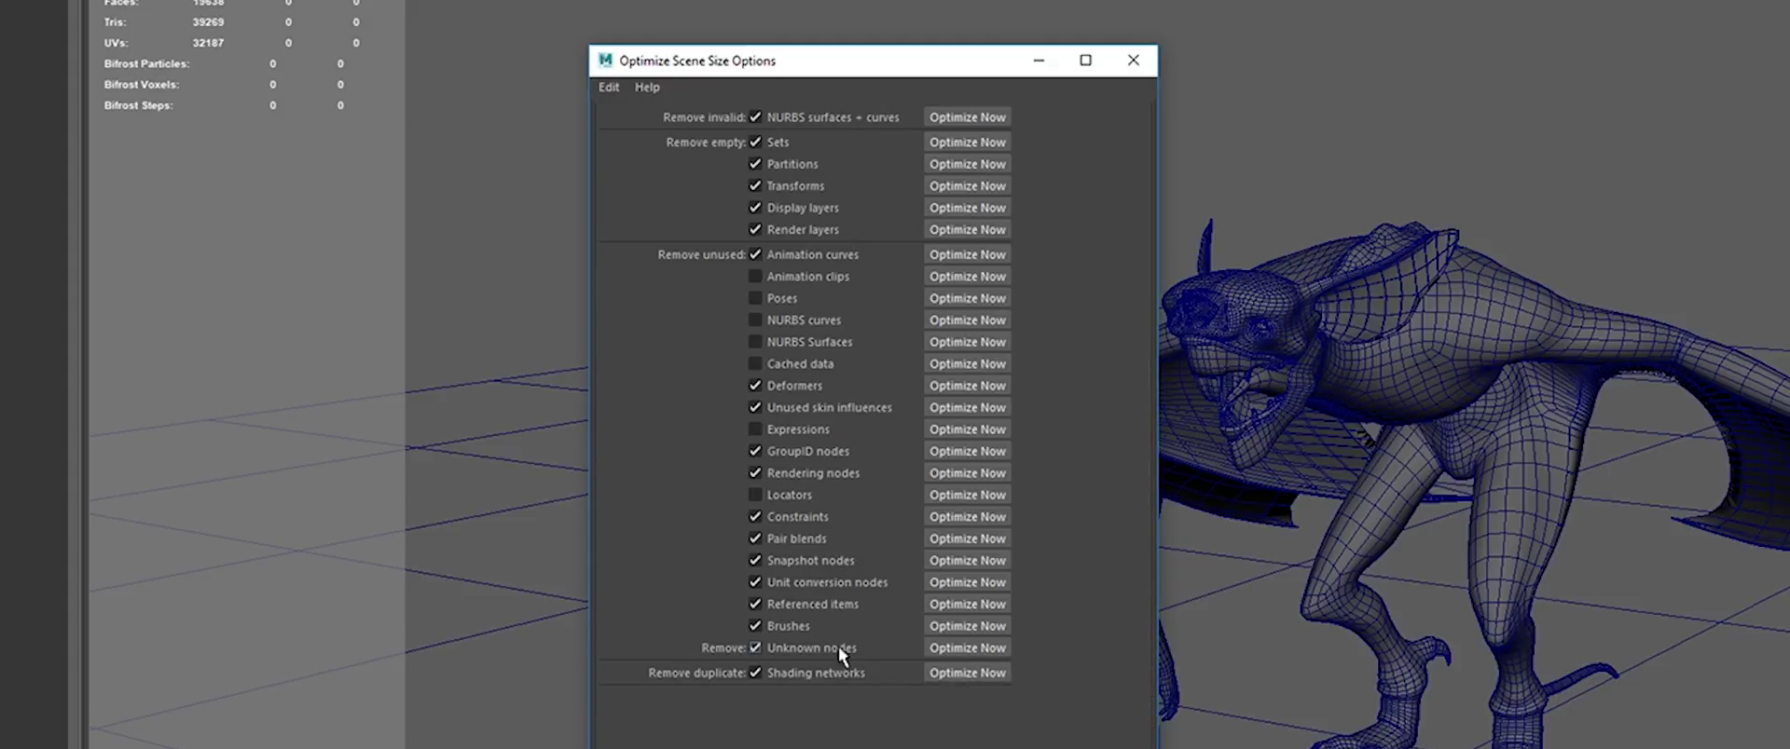
{"action": "left_click", "coordinate": [955, 648]}
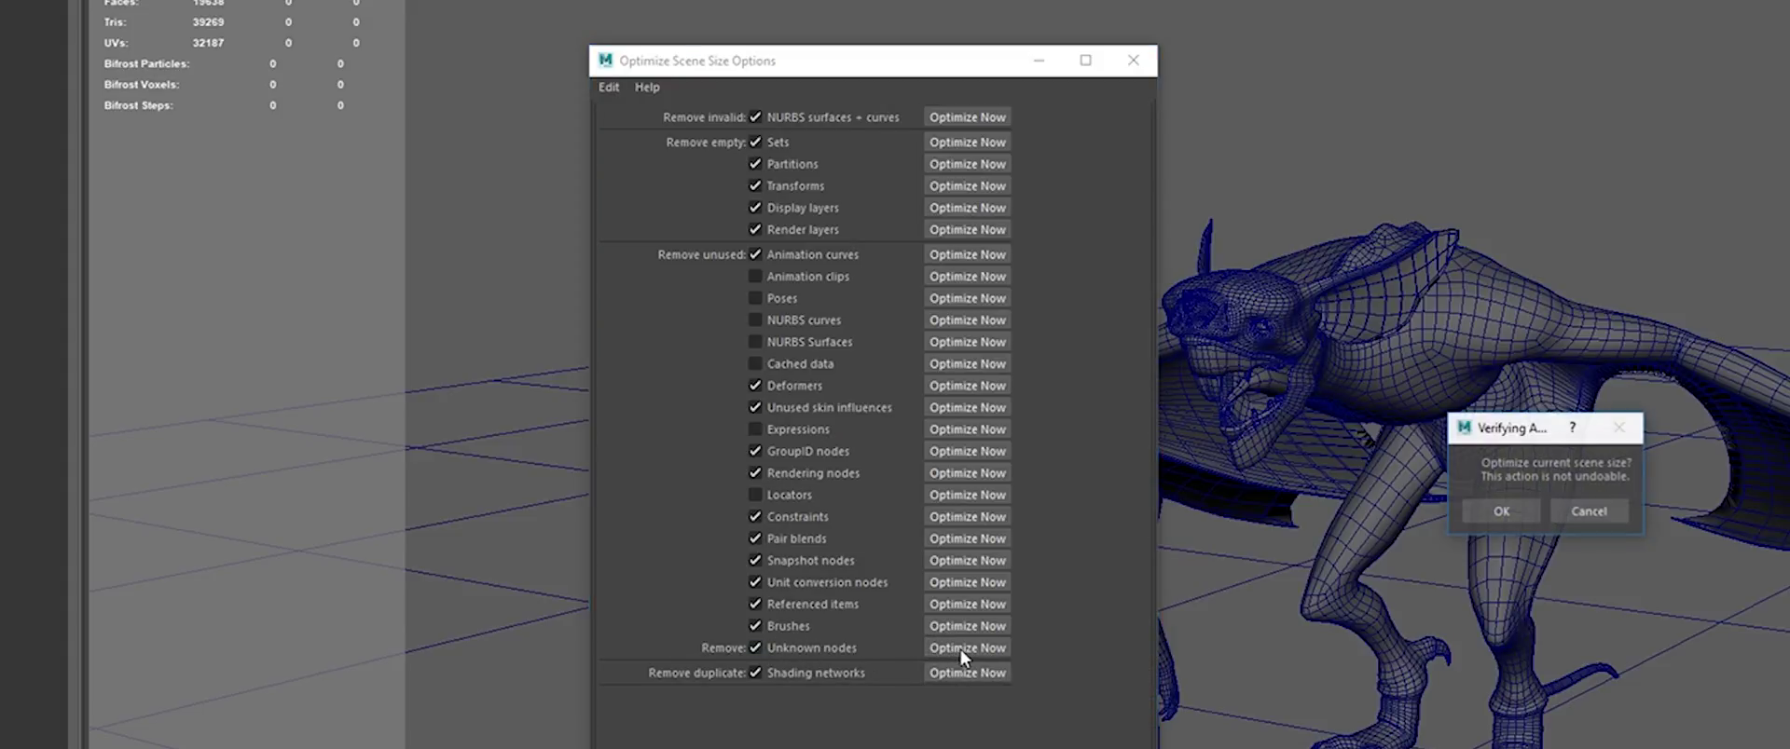
{"action": "left_click", "coordinate": [1502, 514]}
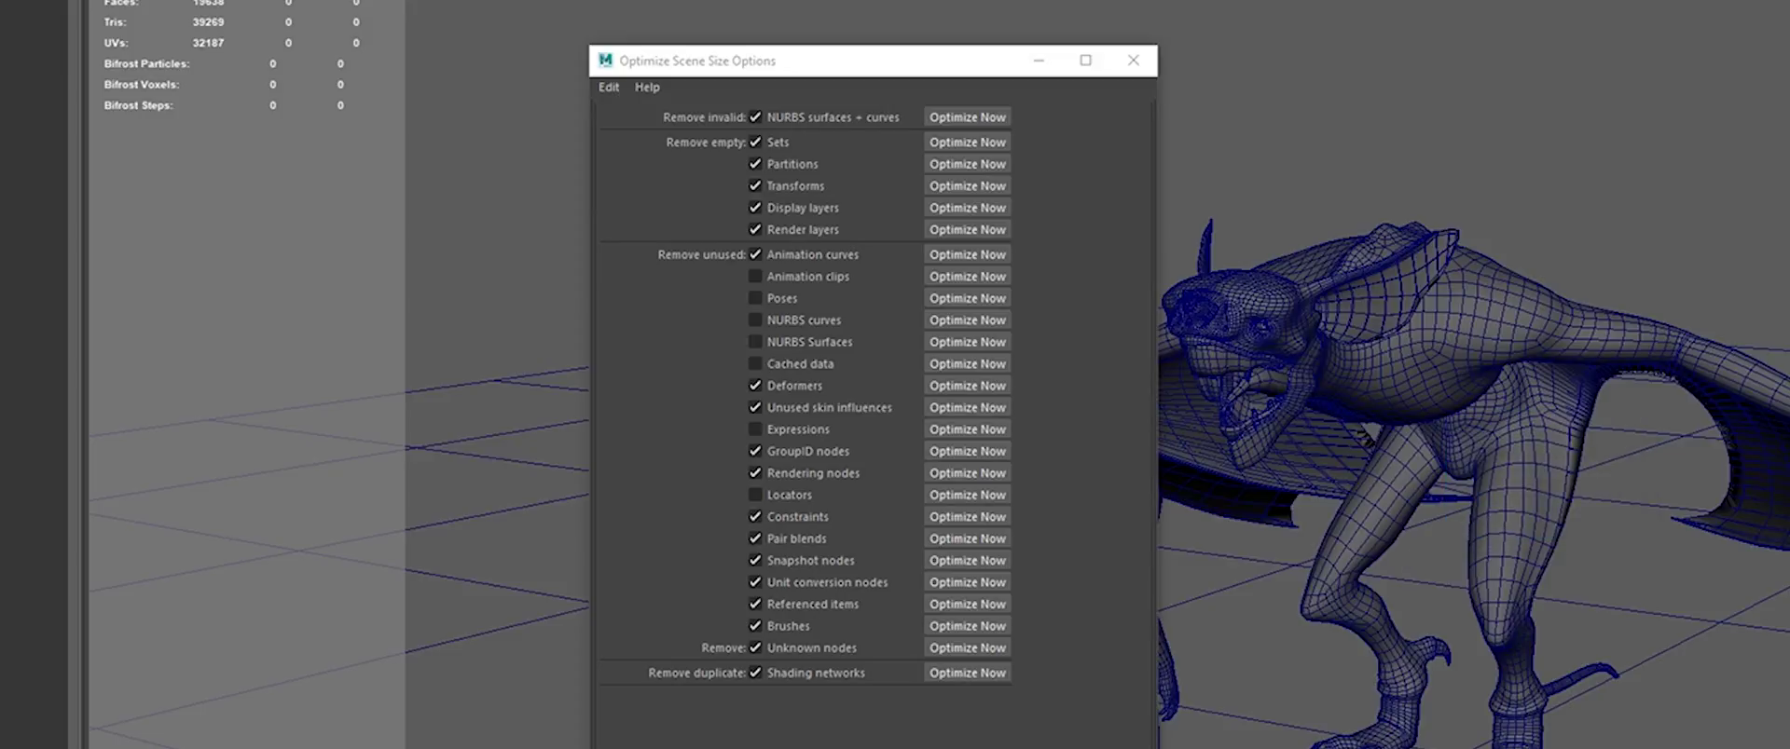
{"action": "left_click", "coordinate": [1132, 61]}
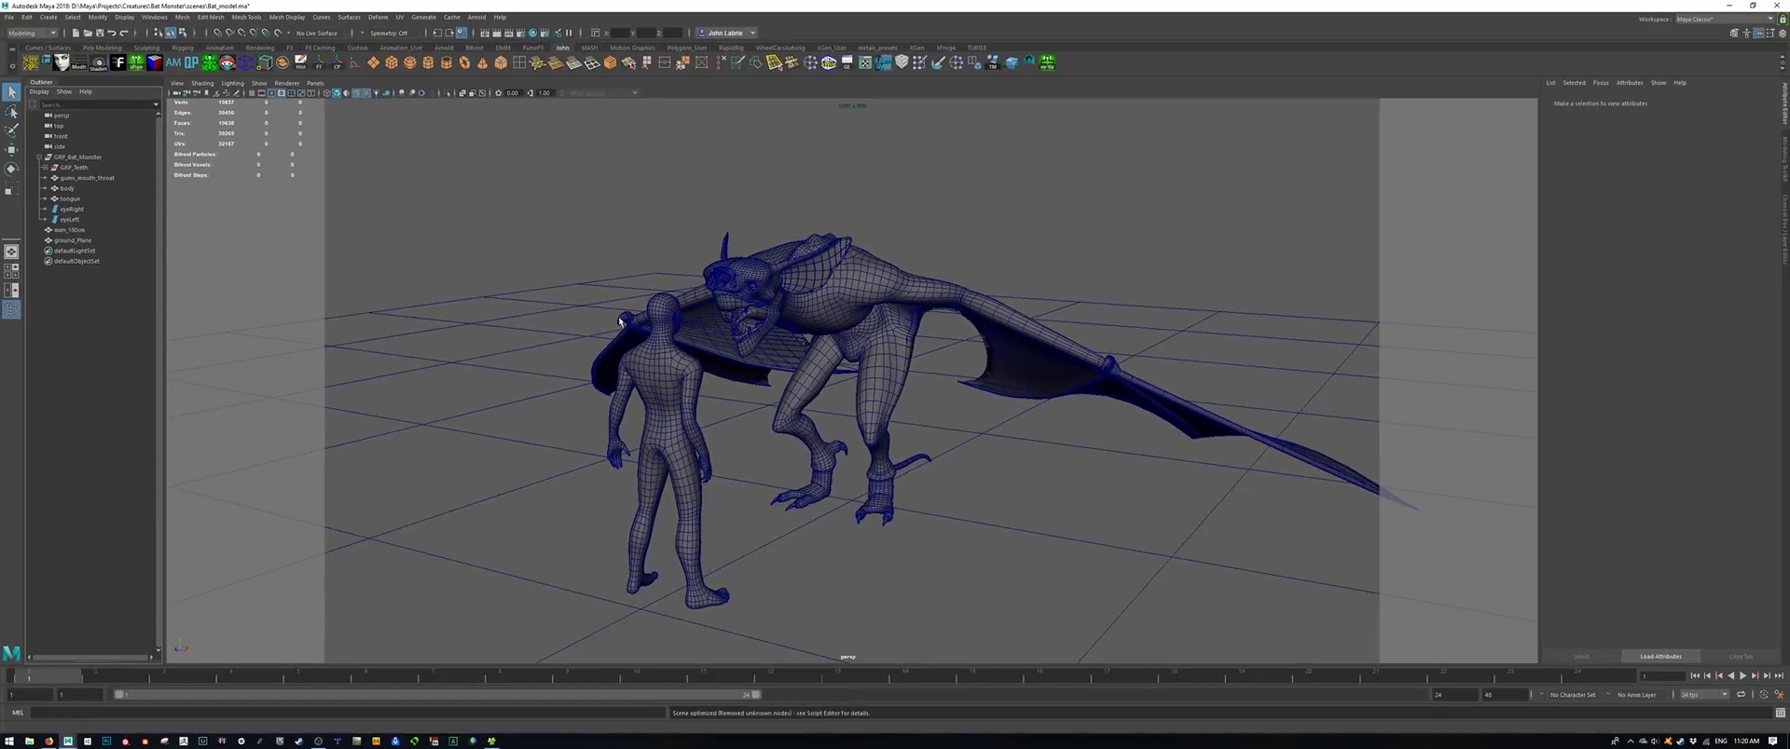
{"action": "left_click_drag", "start_coordinate": [400, 294], "coordinate": [573, 302], "text": "alt"}
Step: Save Bat_model.ma, then replace it with a new empty untitled scene
{"action": "left_click", "coordinate": [10, 17]}
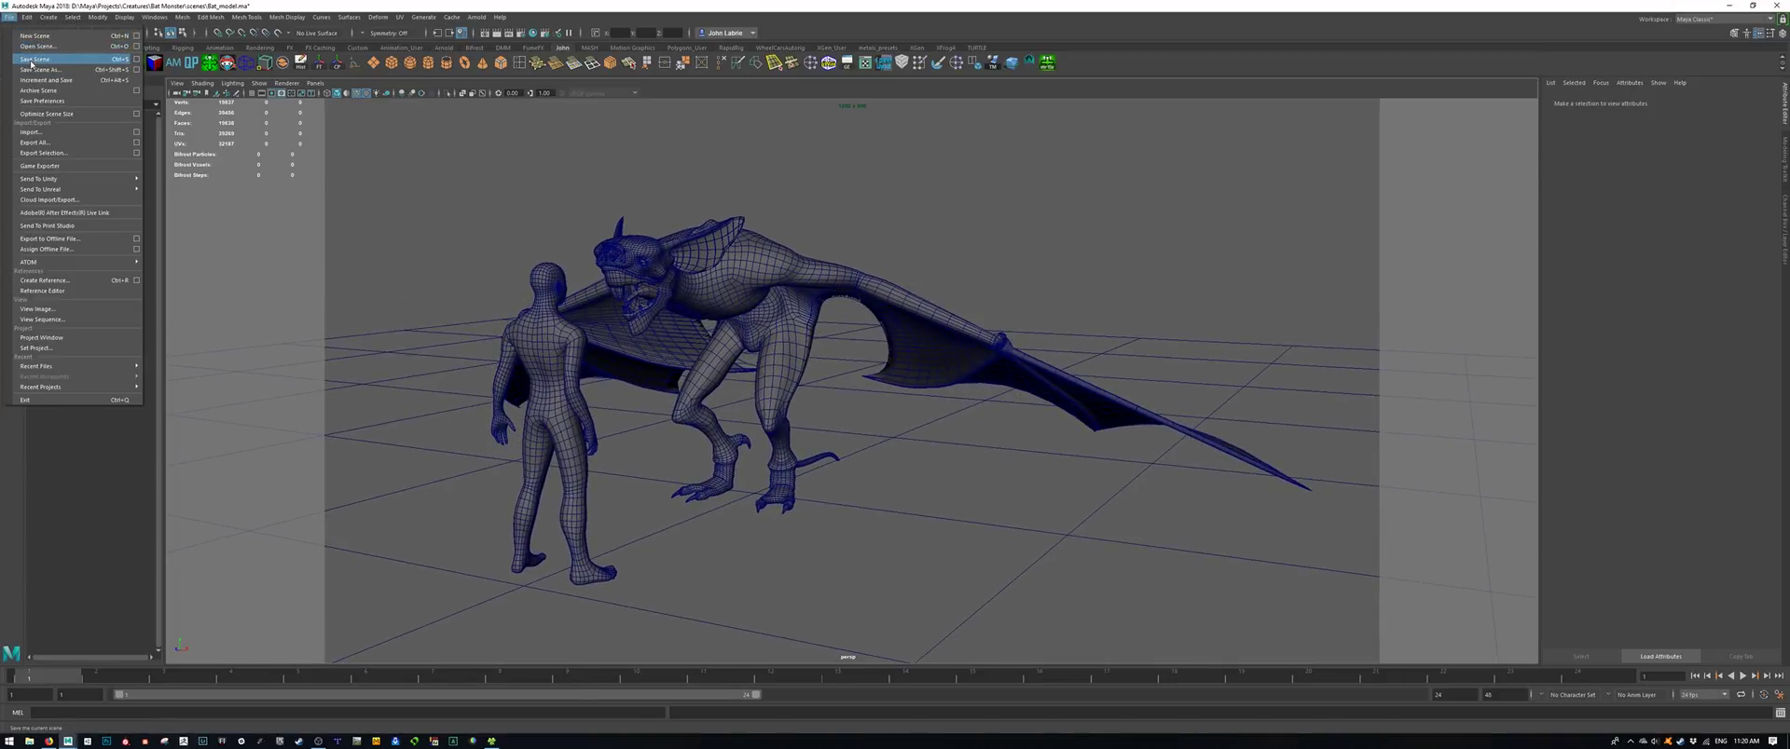
{"action": "left_click", "coordinate": [30, 59]}
{"action": "left_click_drag", "start_coordinate": [438, 307], "coordinate": [498, 310], "text": "alt"}
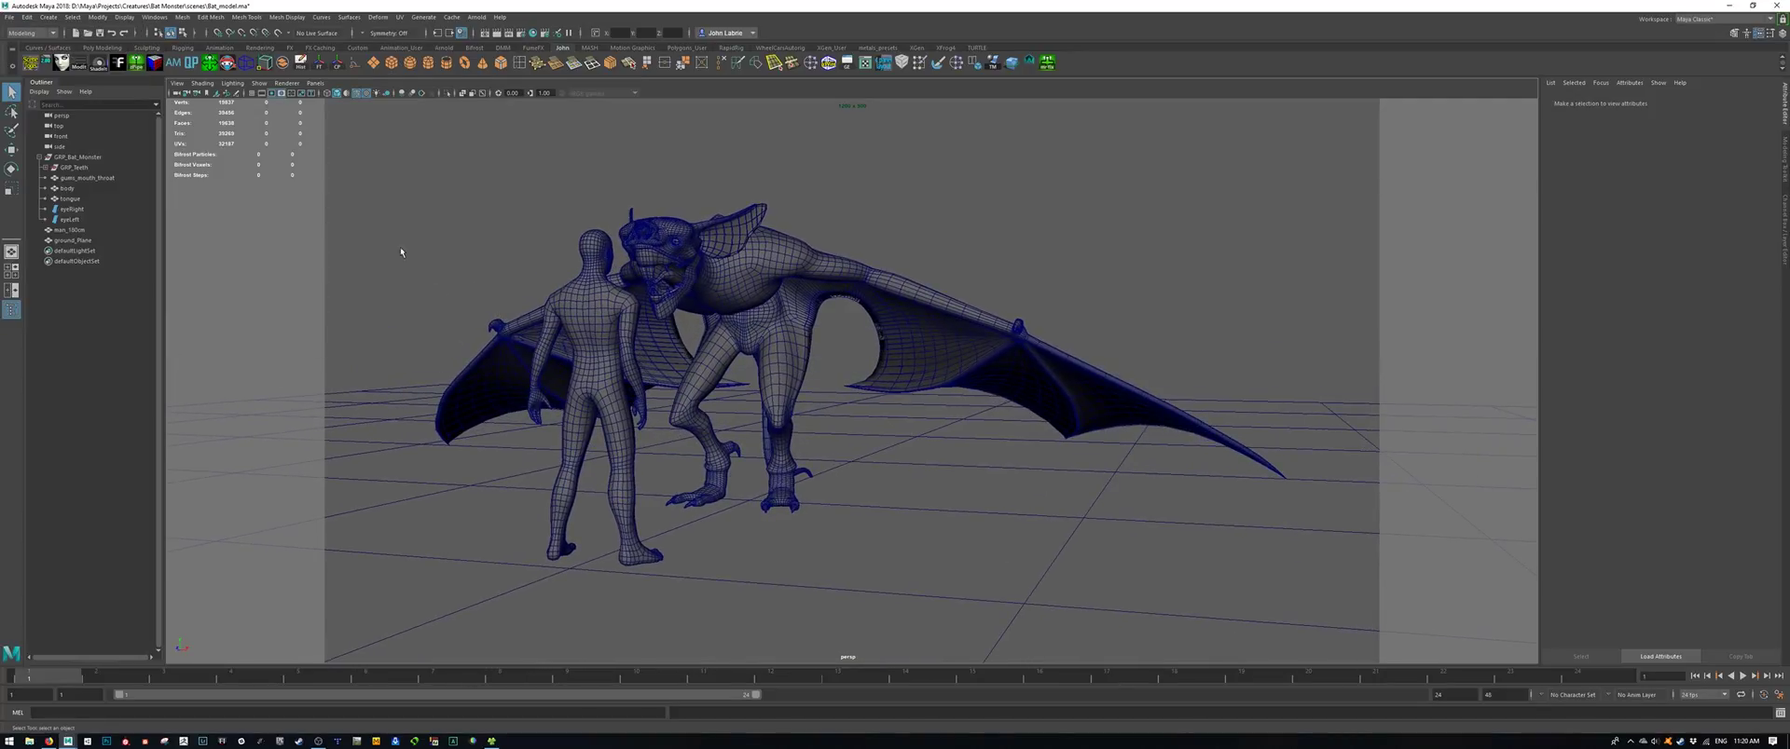
{"action": "left_click", "coordinate": [11, 18]}
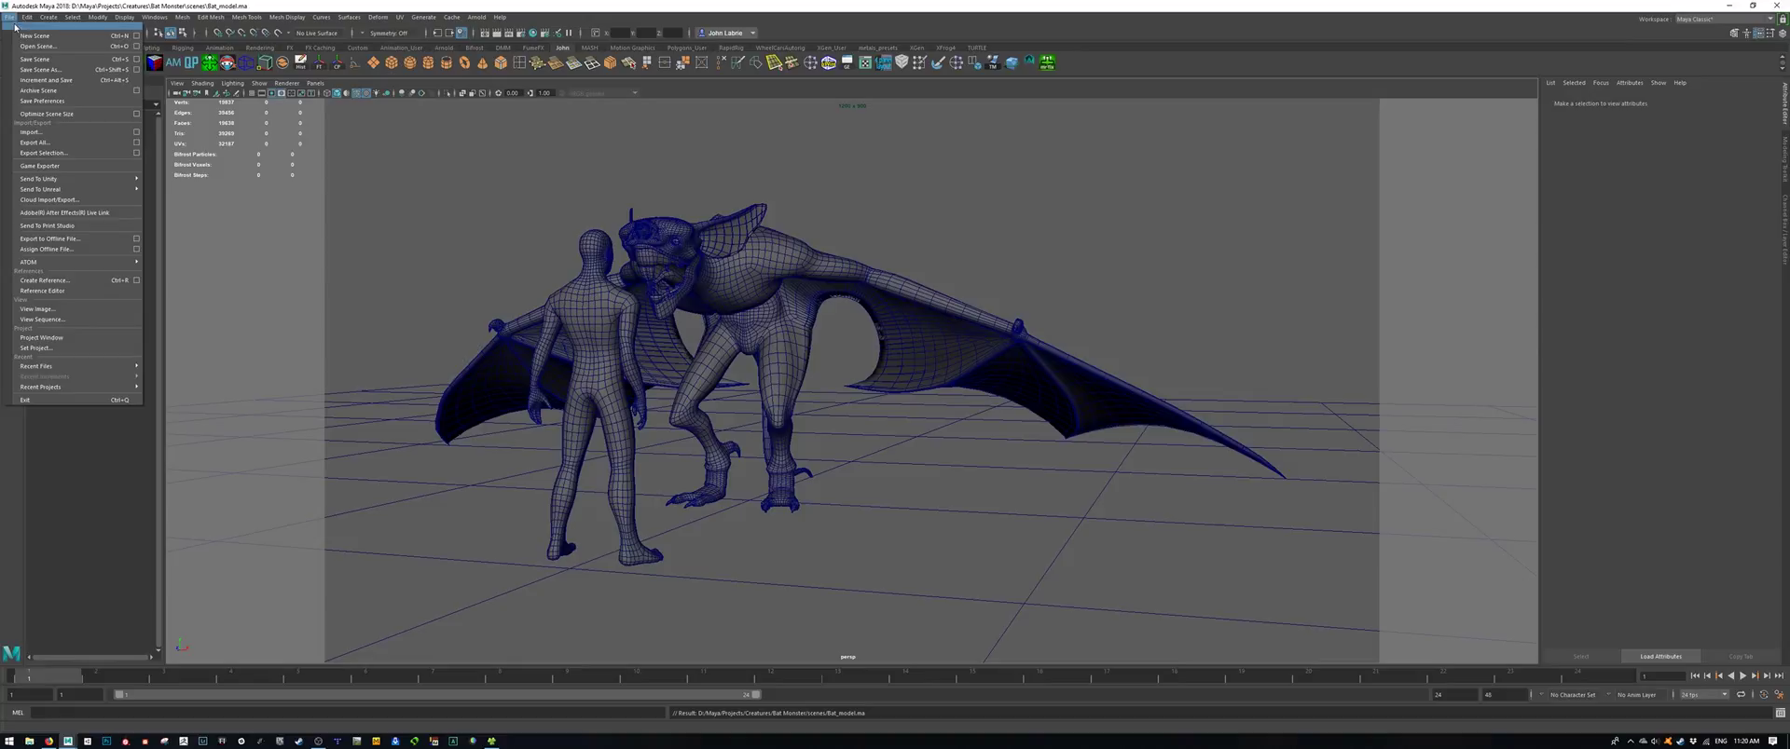
{"action": "left_click", "coordinate": [34, 36]}
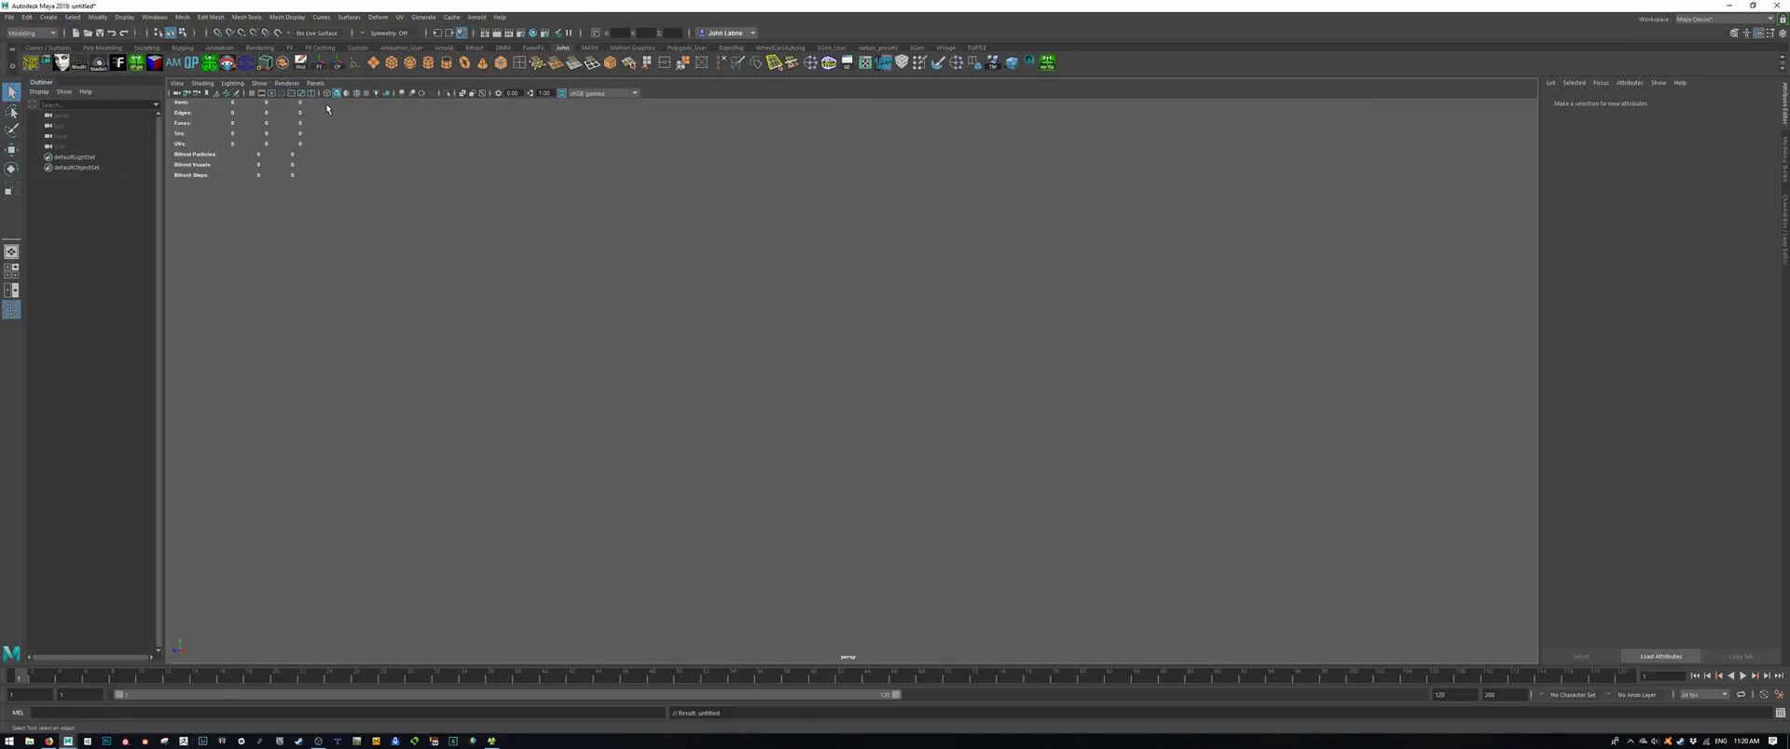
Step: Reopen Bat_model.ma without saving the untitled scene, and accept the mental ray warning
{"action": "left_click", "coordinate": [10, 17]}
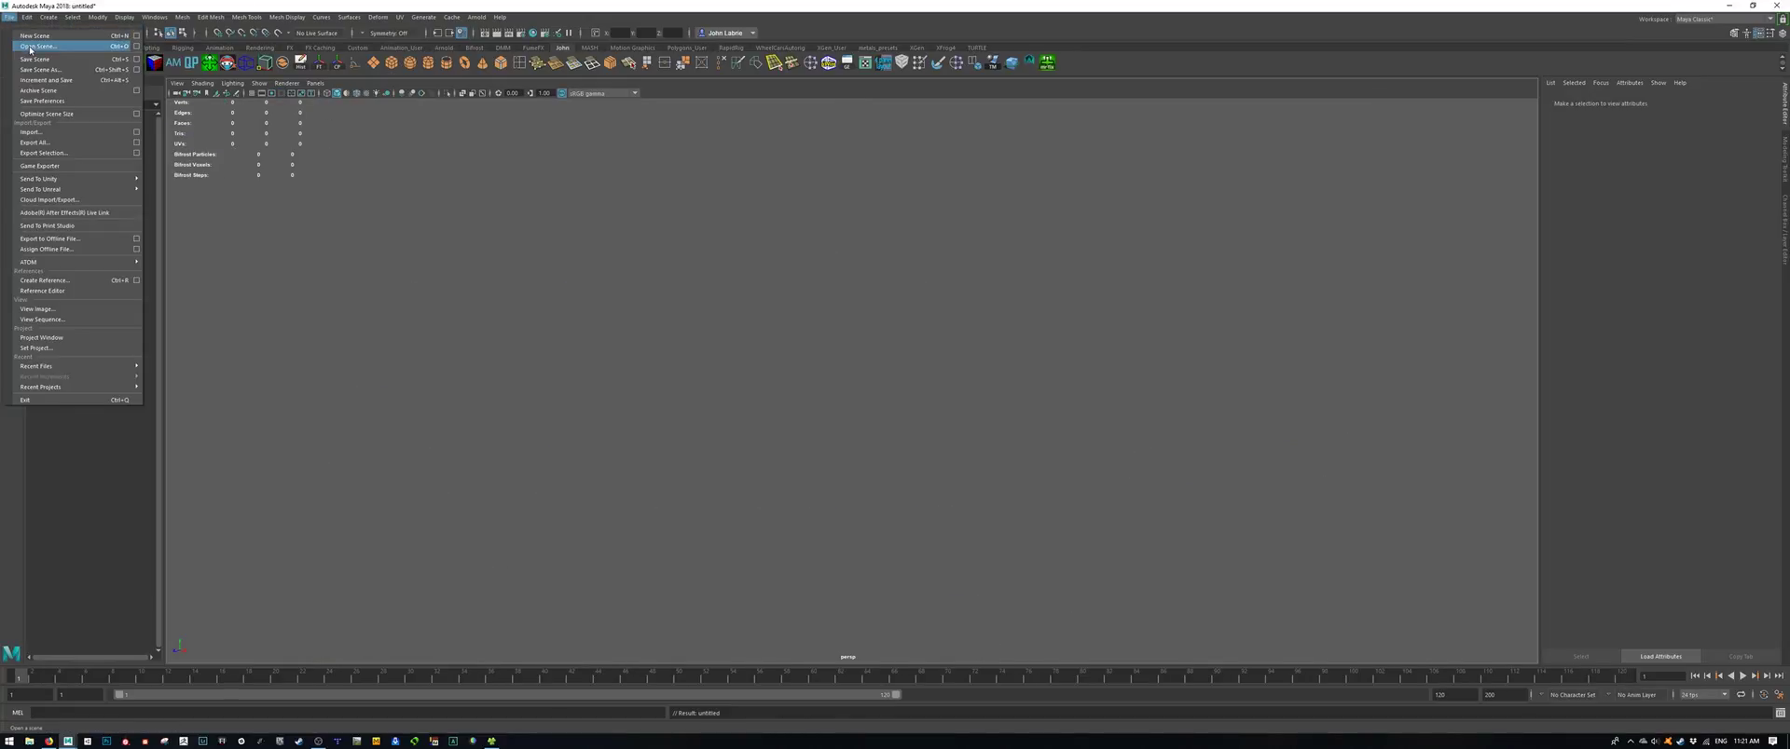
{"action": "left_click", "coordinate": [37, 46]}
{"action": "left_click", "coordinate": [330, 187]}
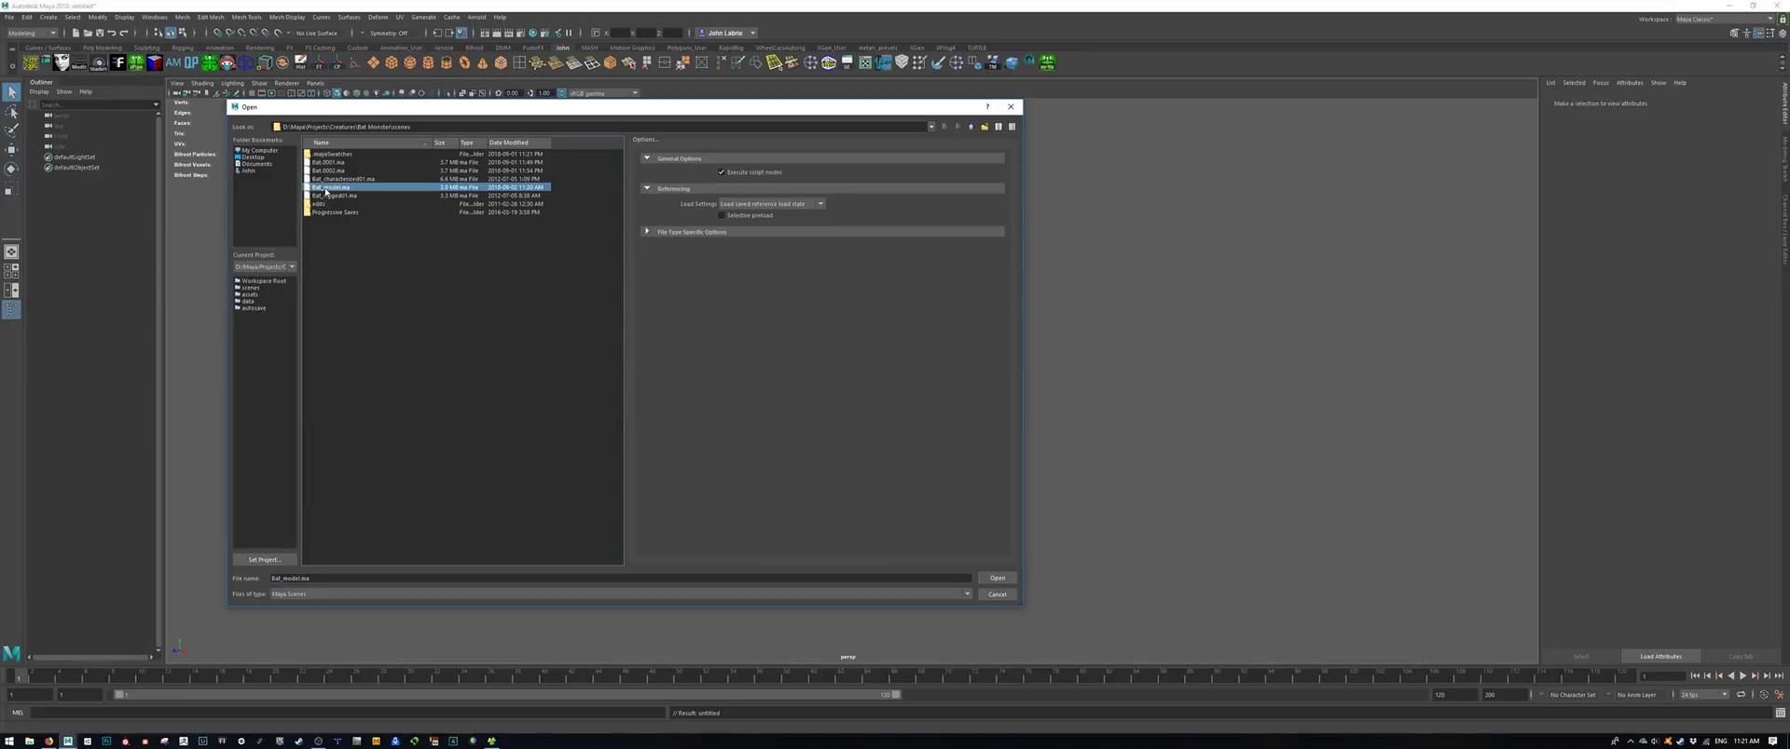
{"action": "left_click", "coordinate": [996, 578]}
{"action": "left_click", "coordinate": [893, 375]}
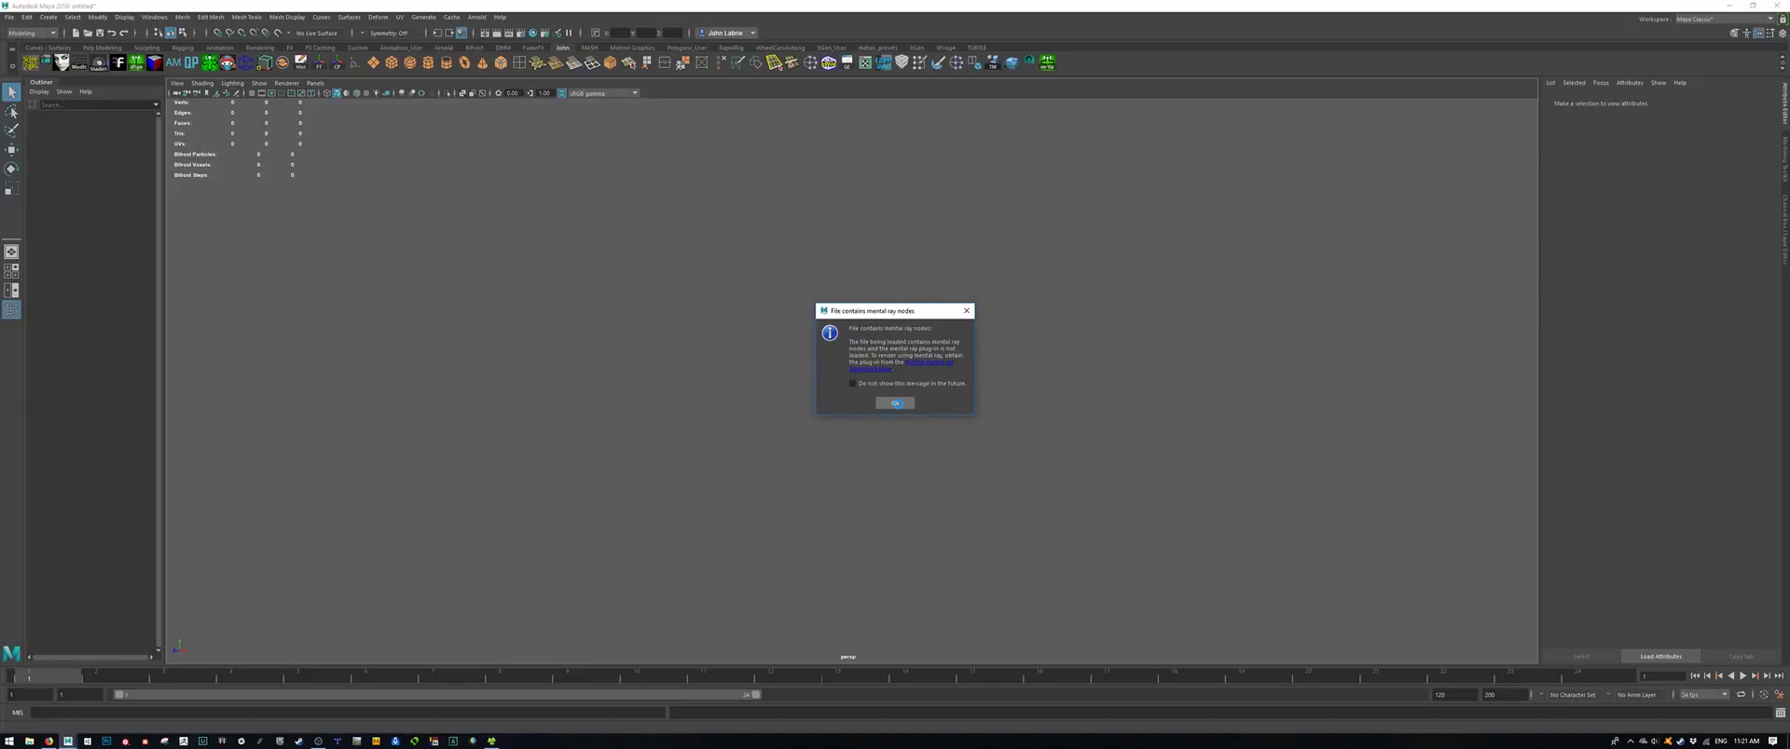
{"action": "left_click", "coordinate": [895, 403]}
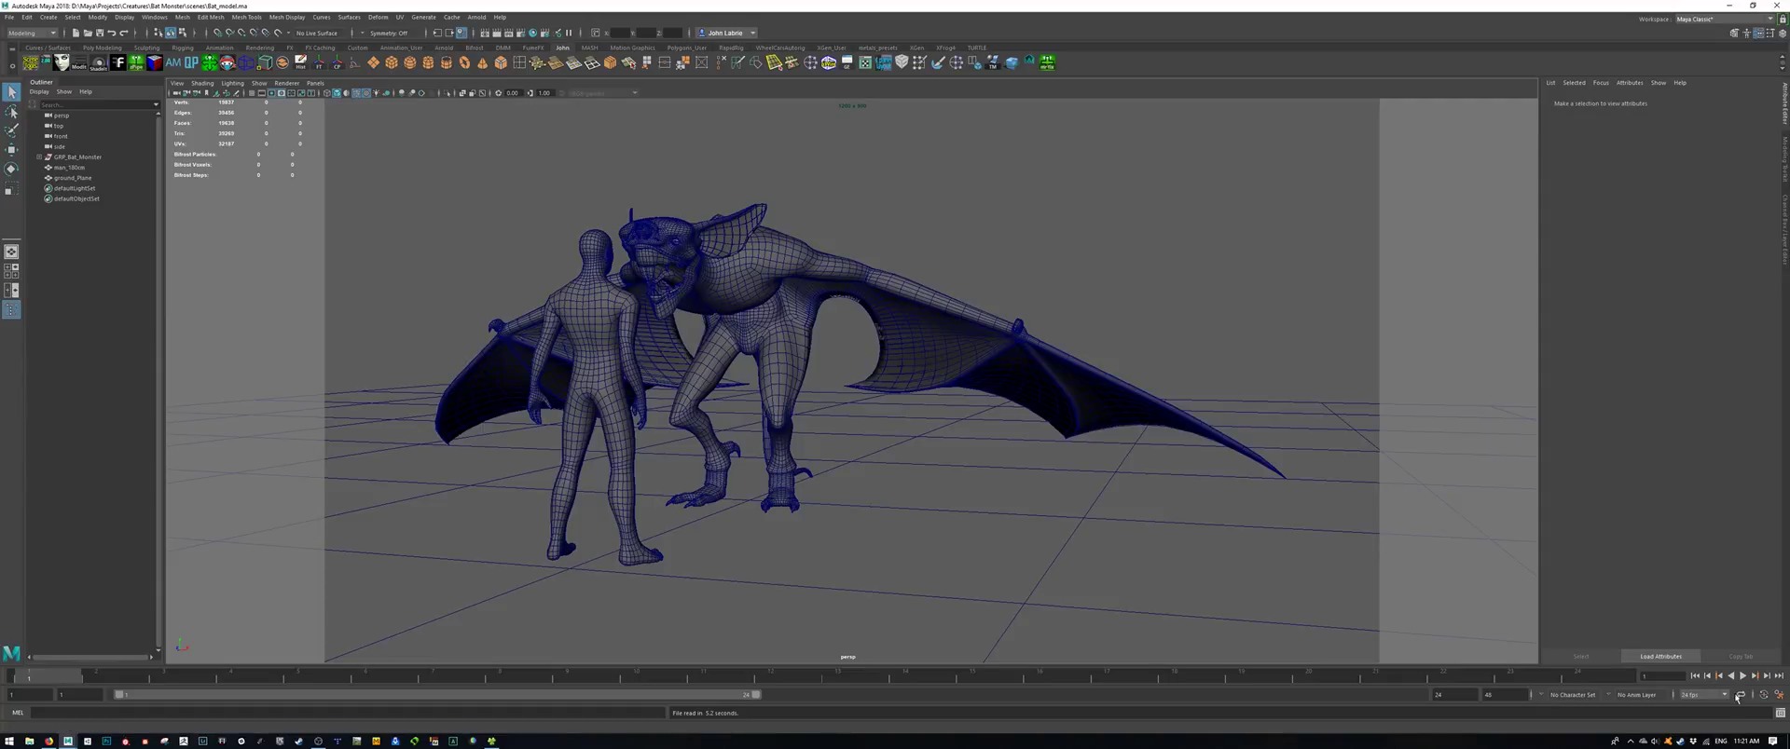
Step: Run the MEL command unknownPlugin -remove "Mayatomr"; in the Script Editor, then close it
{"action": "left_click", "coordinate": [1779, 715]}
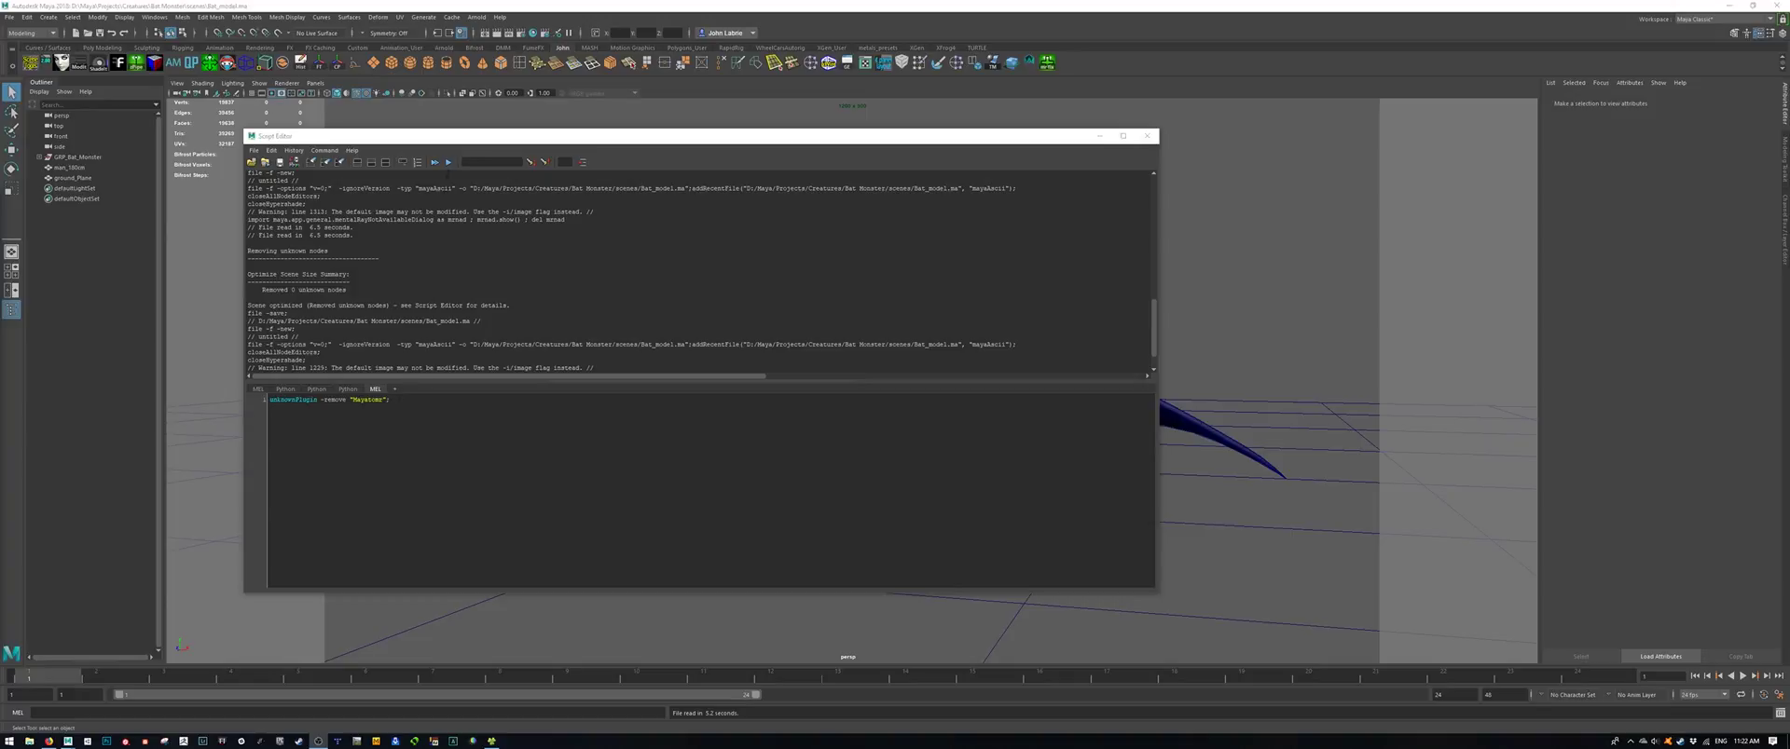
{"action": "left_click", "coordinate": [448, 163]}
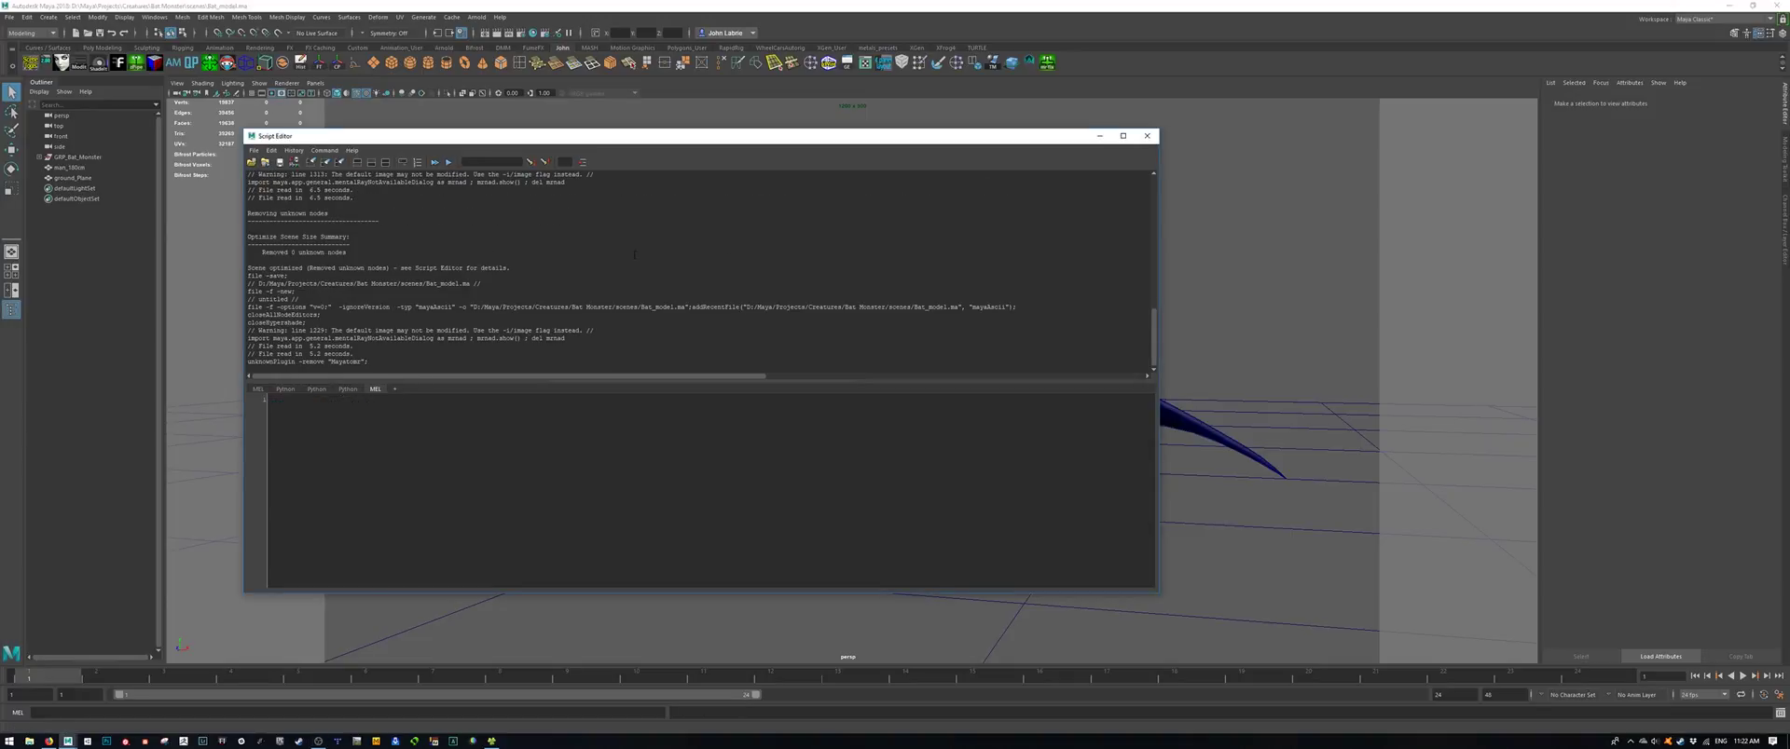
{"action": "left_click", "coordinate": [1147, 136]}
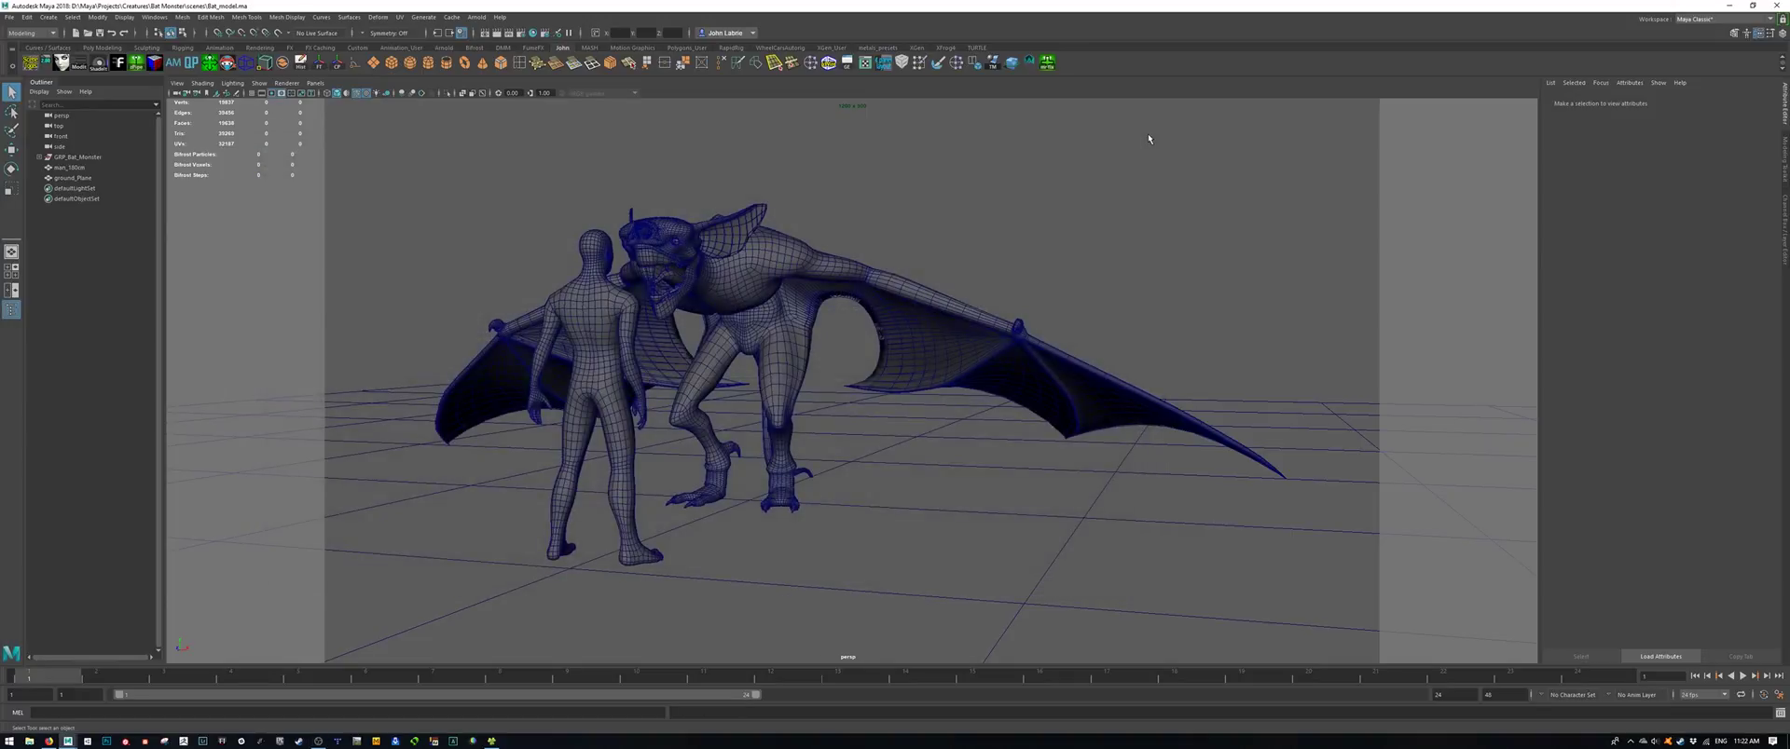
Step: Save the cleaned bat scene and switch to a new empty untitled scene
{"action": "left_click", "coordinate": [100, 34]}
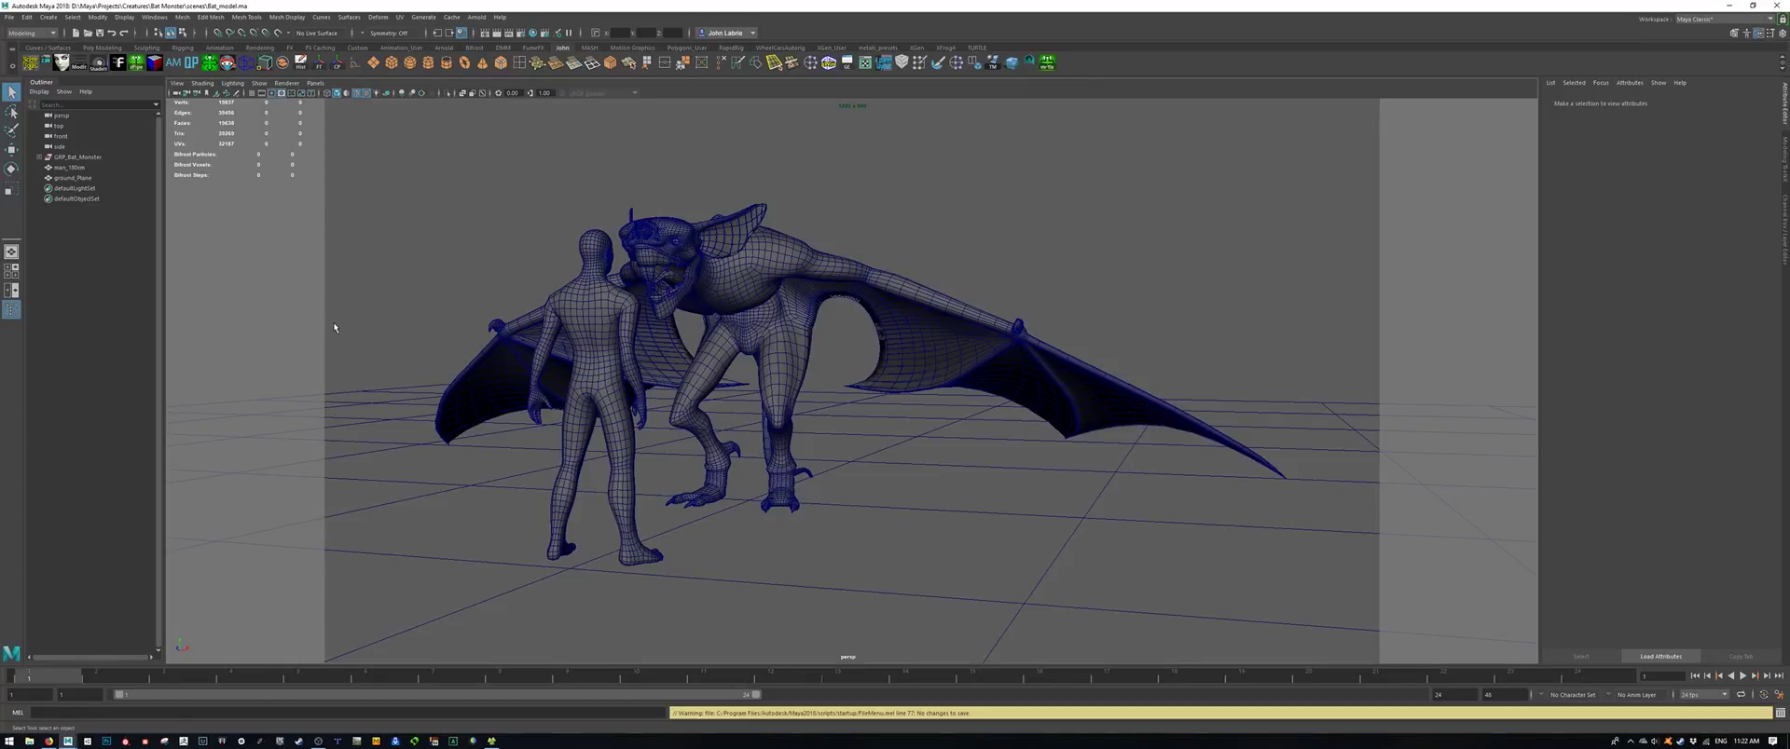
{"action": "left_click_drag", "start_coordinate": [334, 327], "coordinate": [387, 329], "text": "alt"}
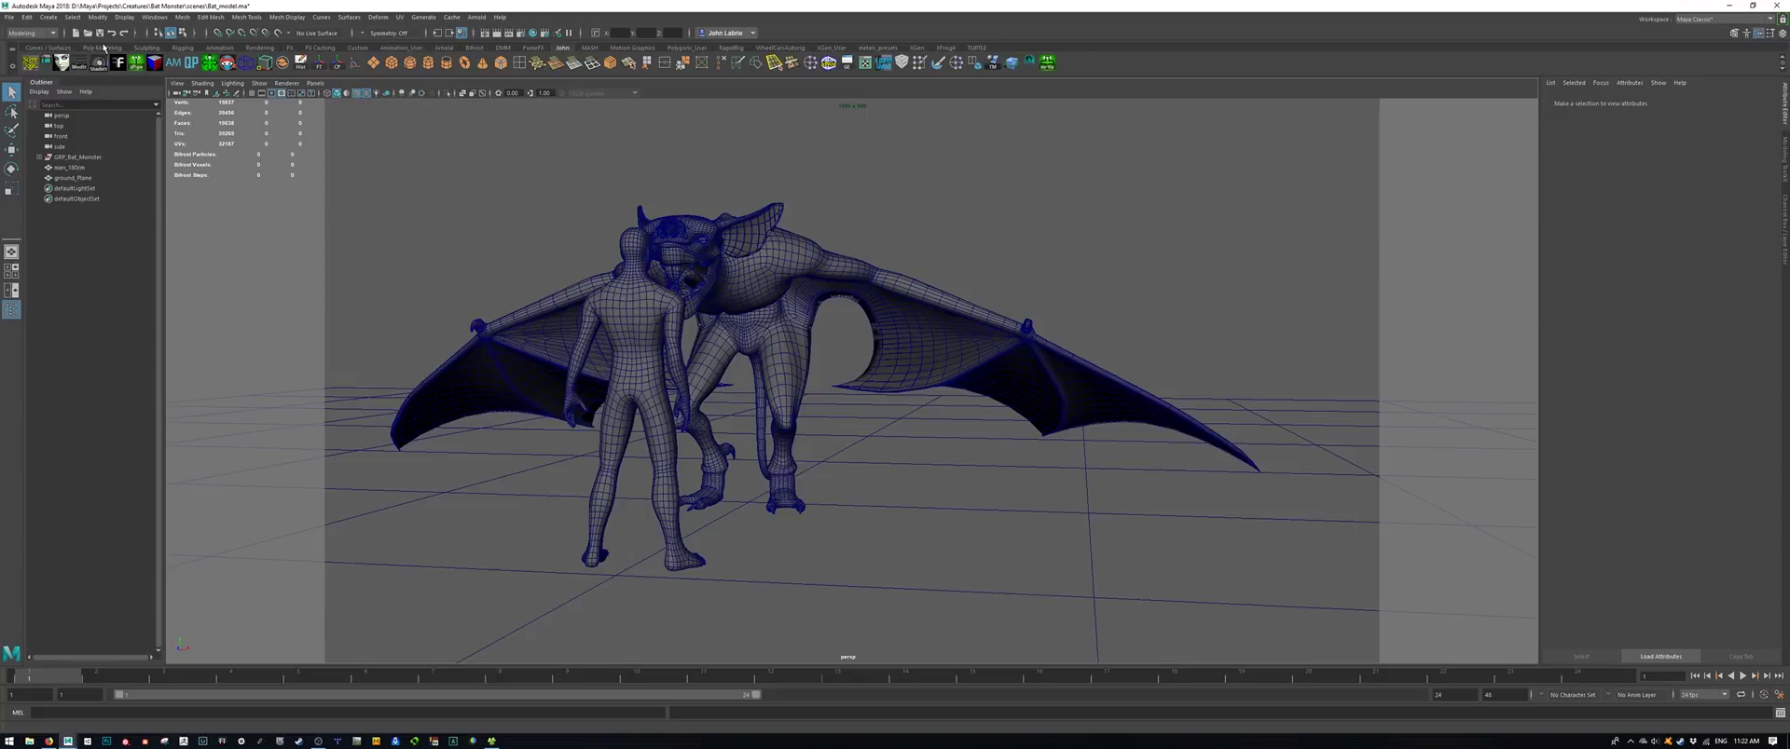
{"action": "left_click", "coordinate": [10, 17]}
{"action": "left_click", "coordinate": [42, 29]}
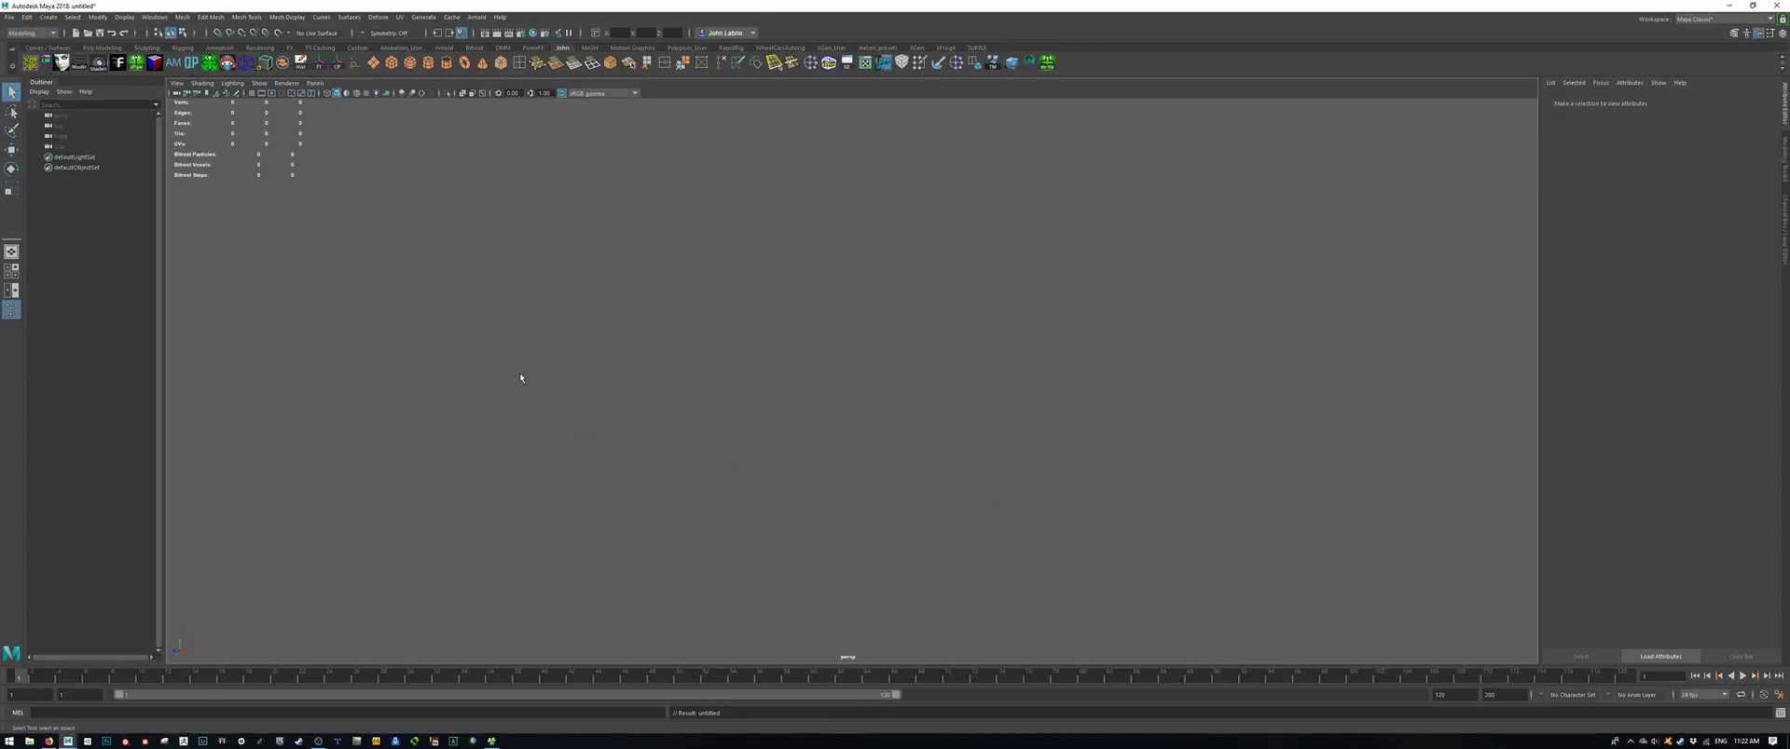
{"action": "left_click", "coordinate": [10, 17]}
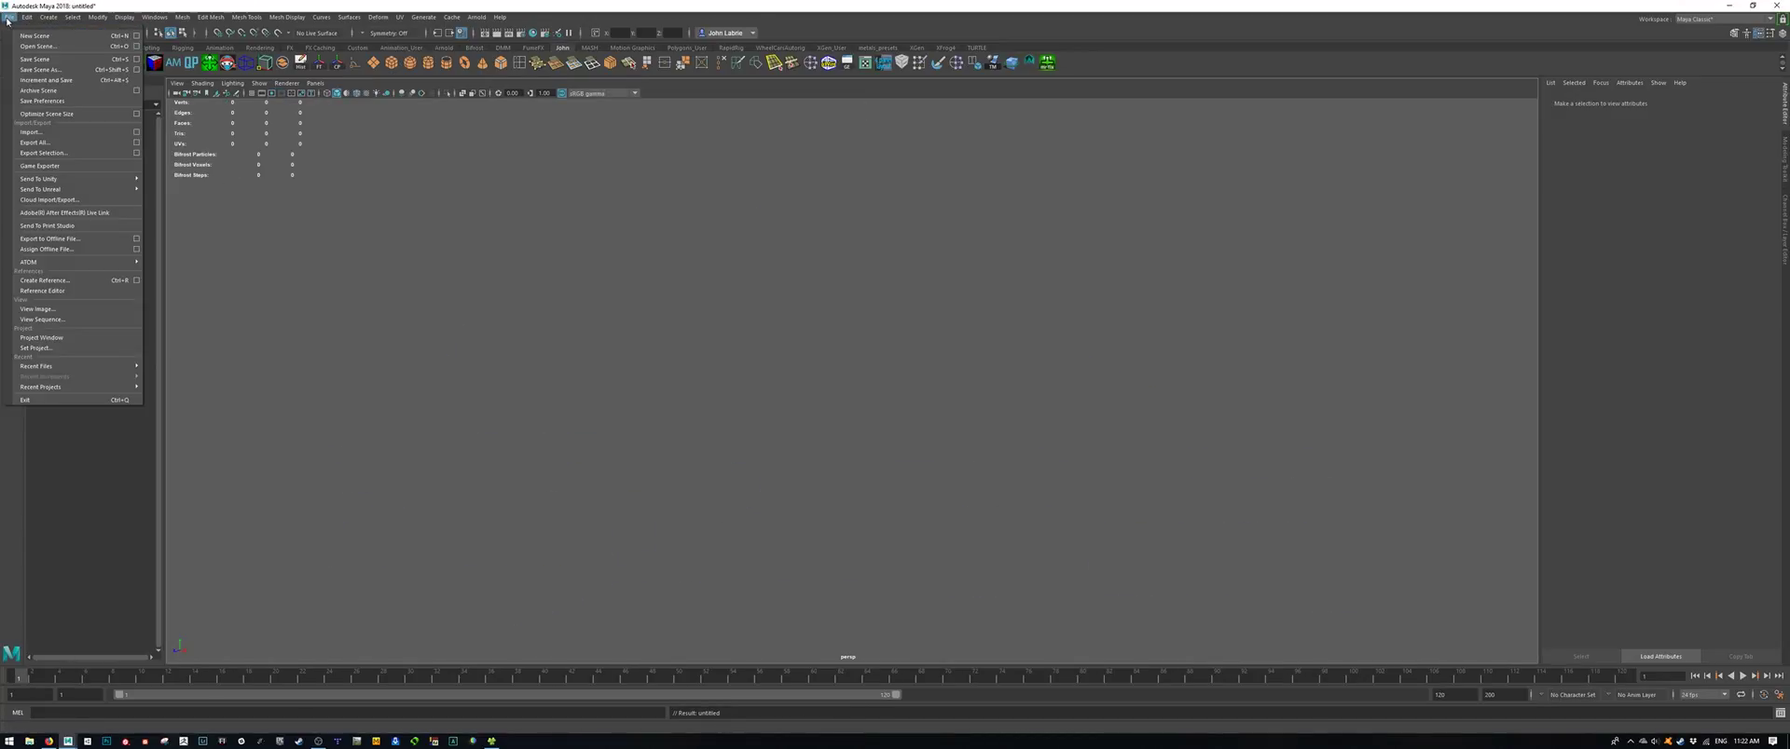
Step: Reopen Bat_model.ma without saving the untitled scene, confirming no mental ray warning appears
{"action": "left_click", "coordinate": [38, 45]}
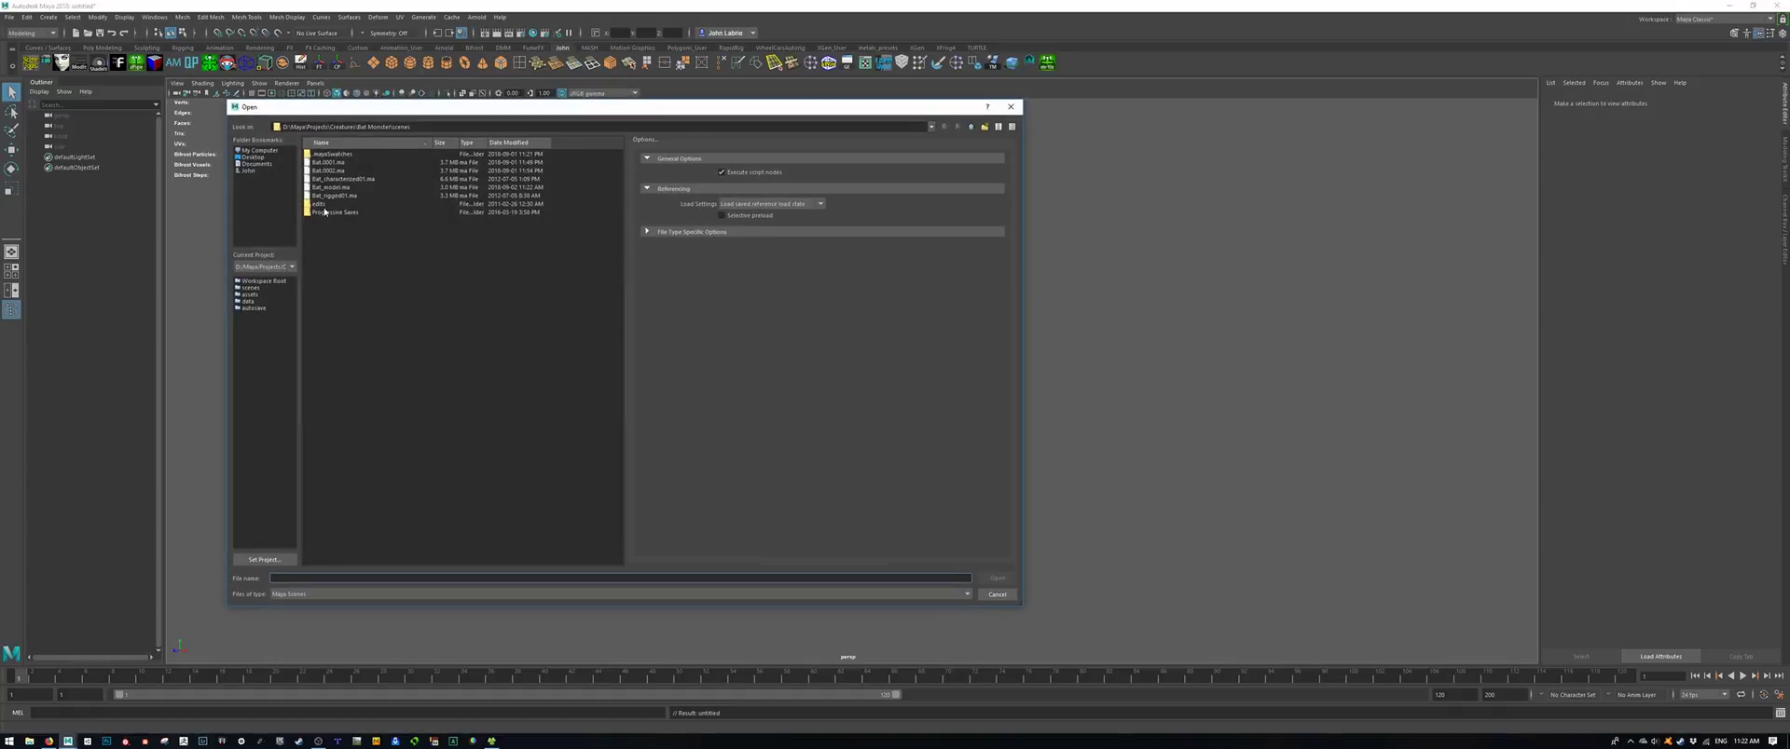
{"action": "left_click", "coordinate": [326, 188]}
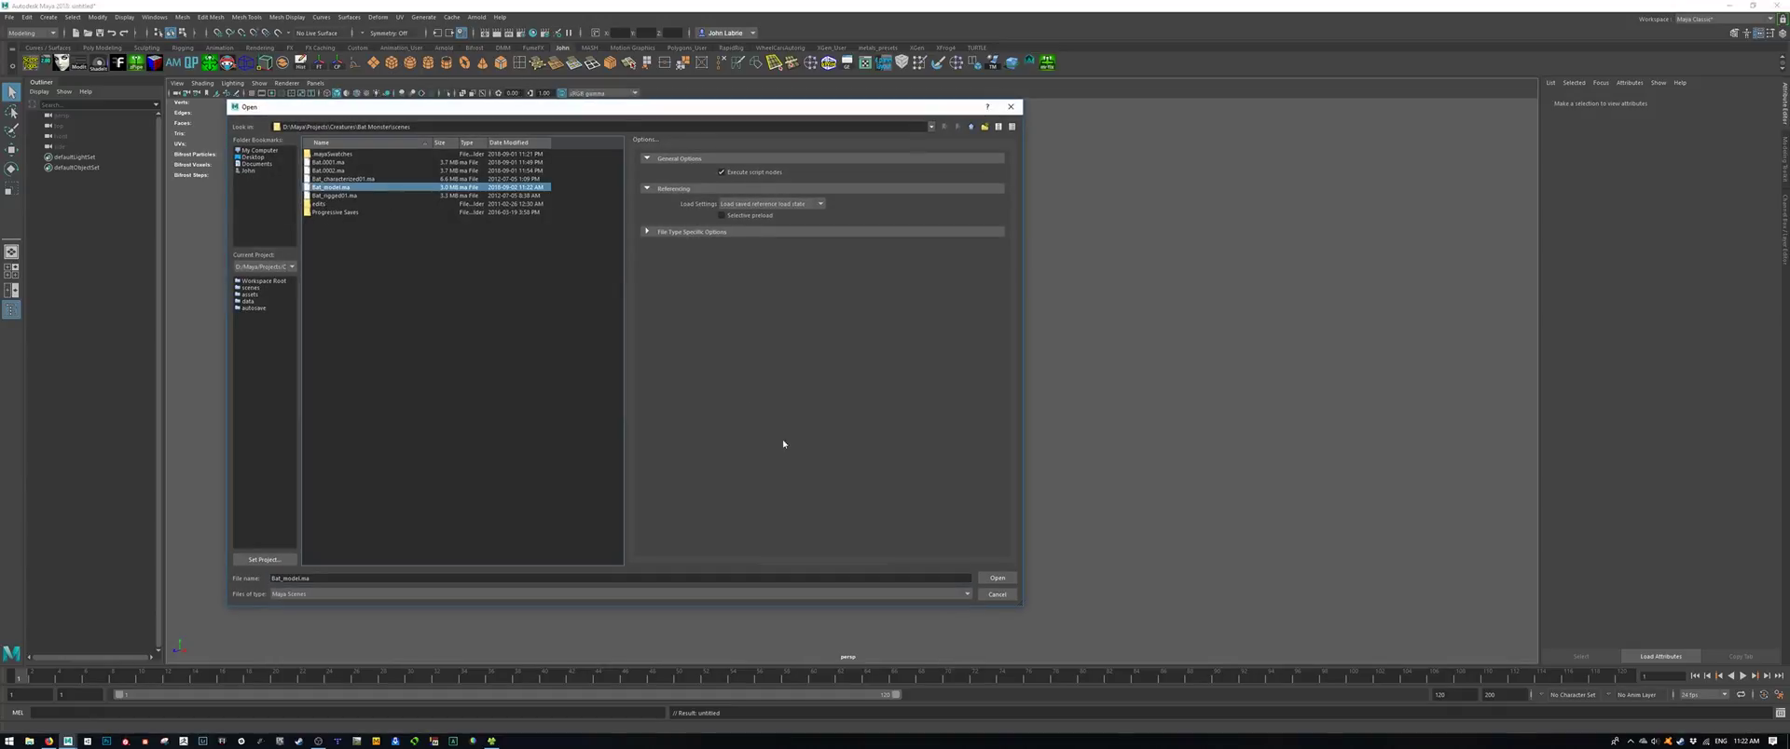
{"action": "left_click", "coordinate": [997, 578]}
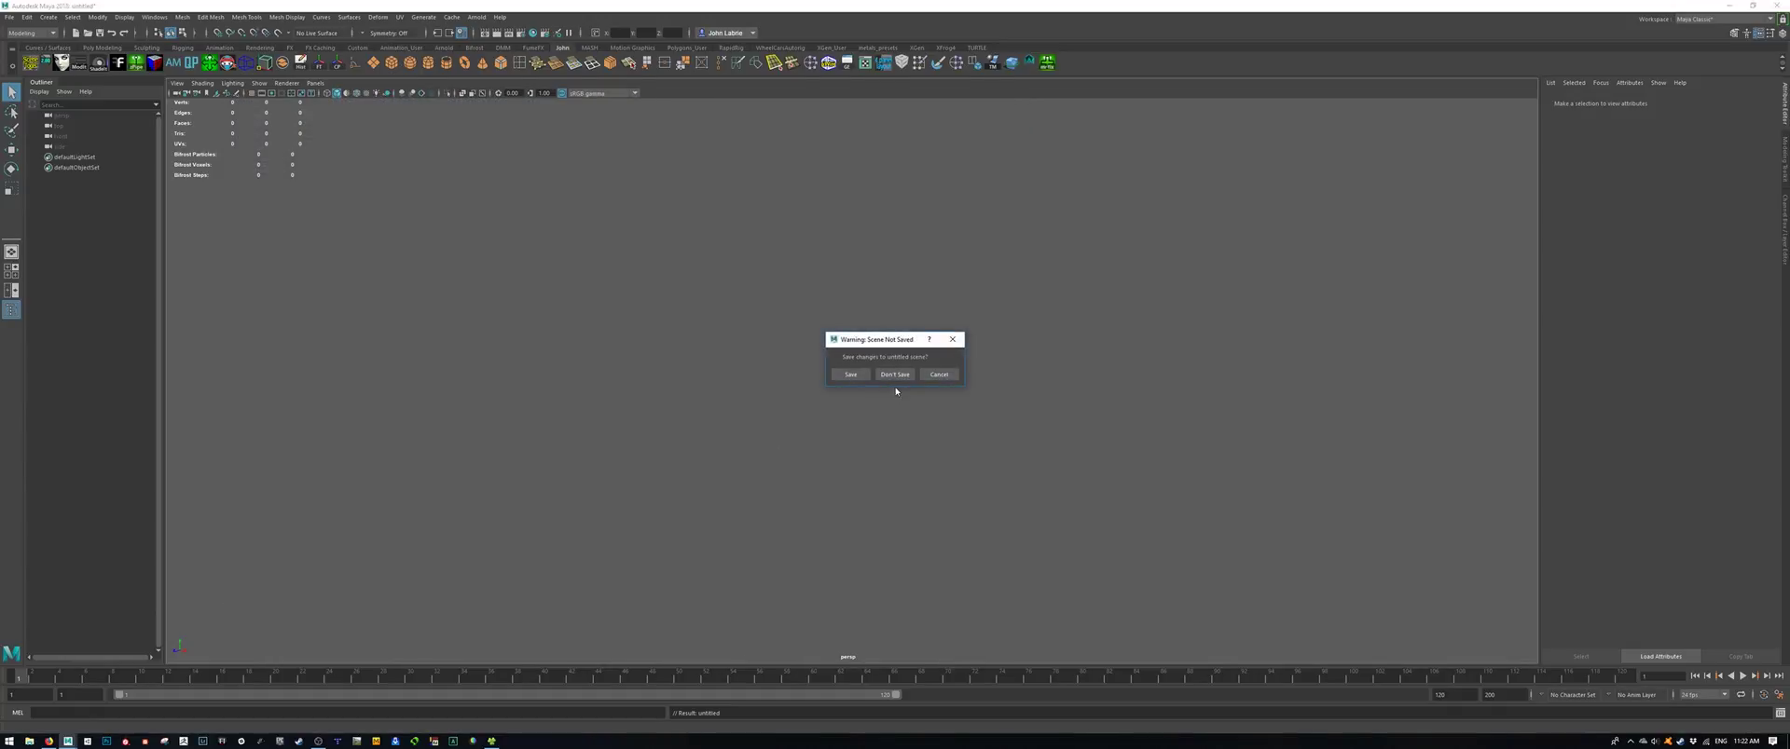
{"action": "left_click", "coordinate": [894, 374]}
{"action": "left_click_drag", "start_coordinate": [933, 400], "coordinate": [753, 391], "text": "alt"}
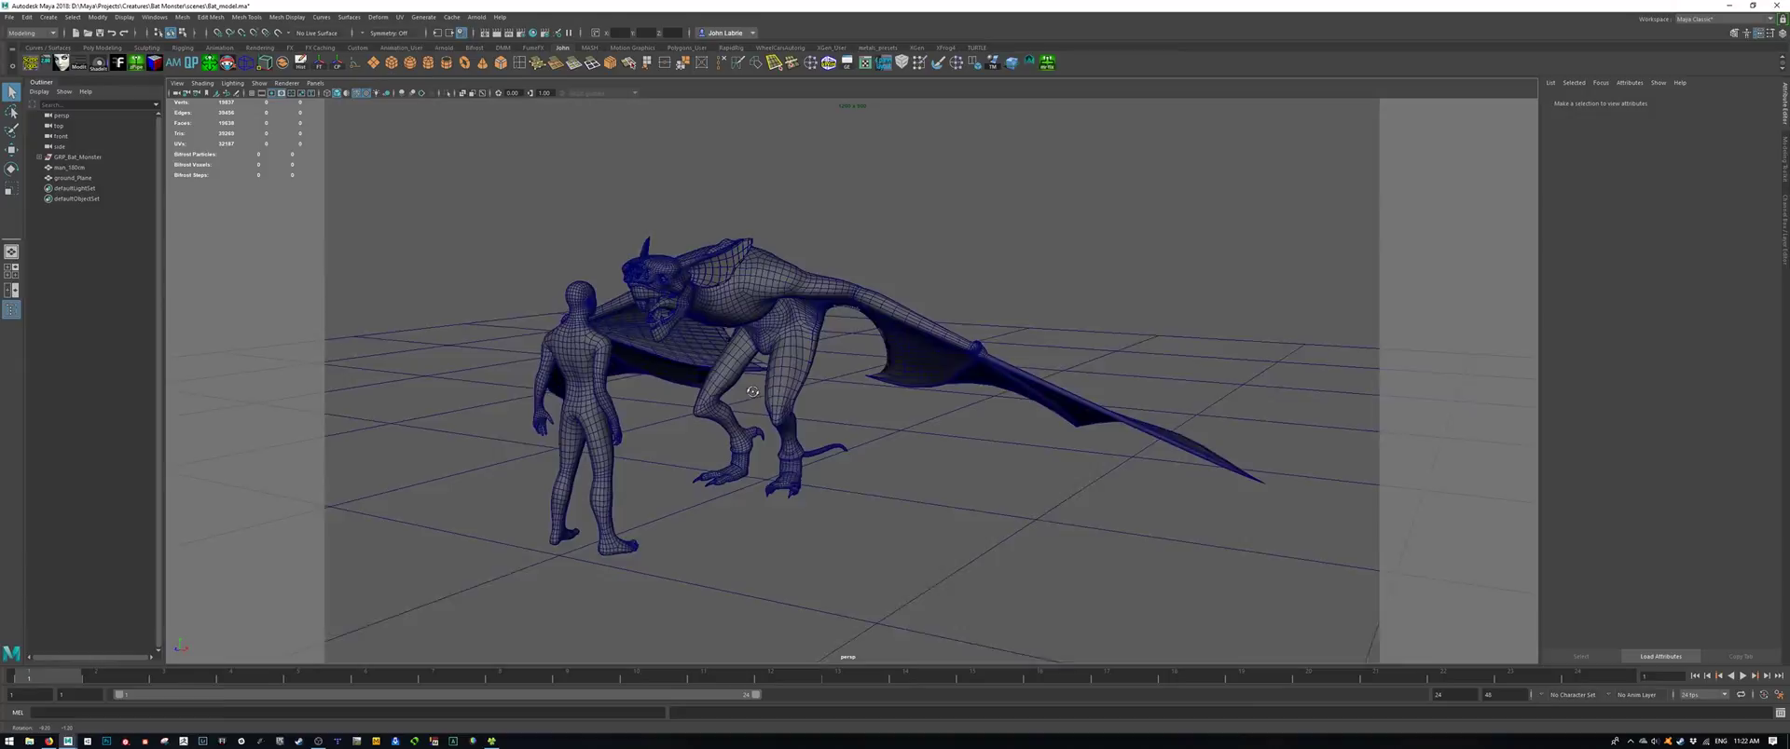